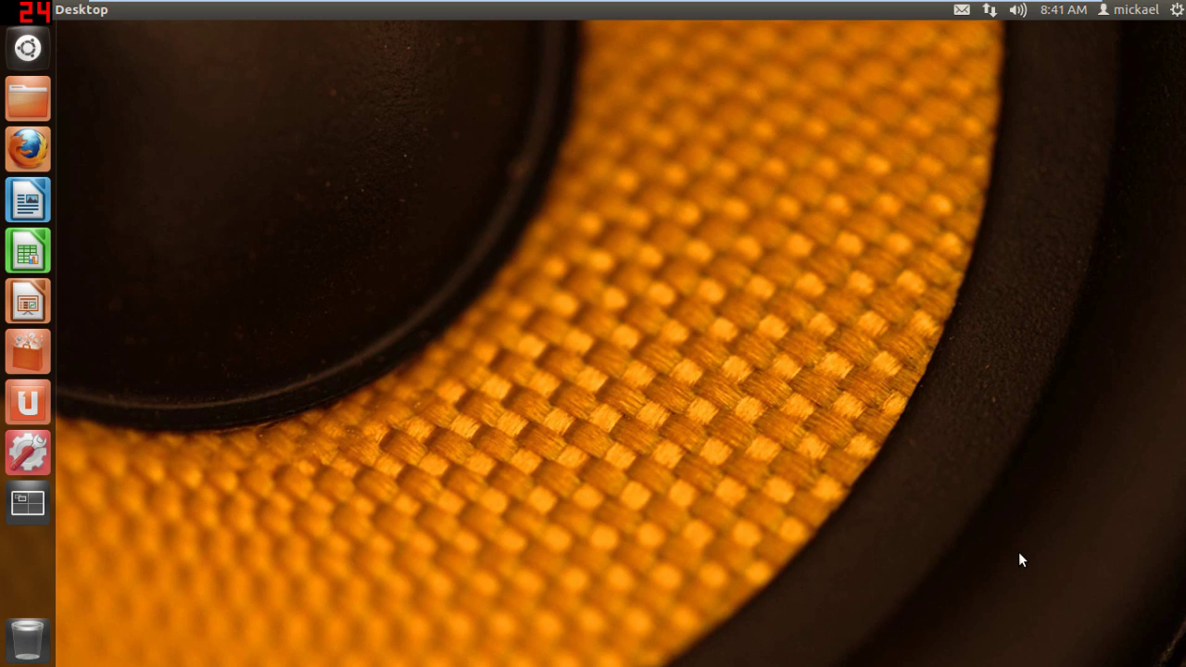
pyautogui.moveTo(481, 170); pyautogui.dragTo(932, 514)
pyautogui.moveTo(403, 204); pyautogui.dragTo(946, 611)
pyautogui.moveTo(294, 248); pyautogui.dragTo(755, 454)
pyautogui.moveTo(319, 233); pyautogui.dragTo(654, 476)
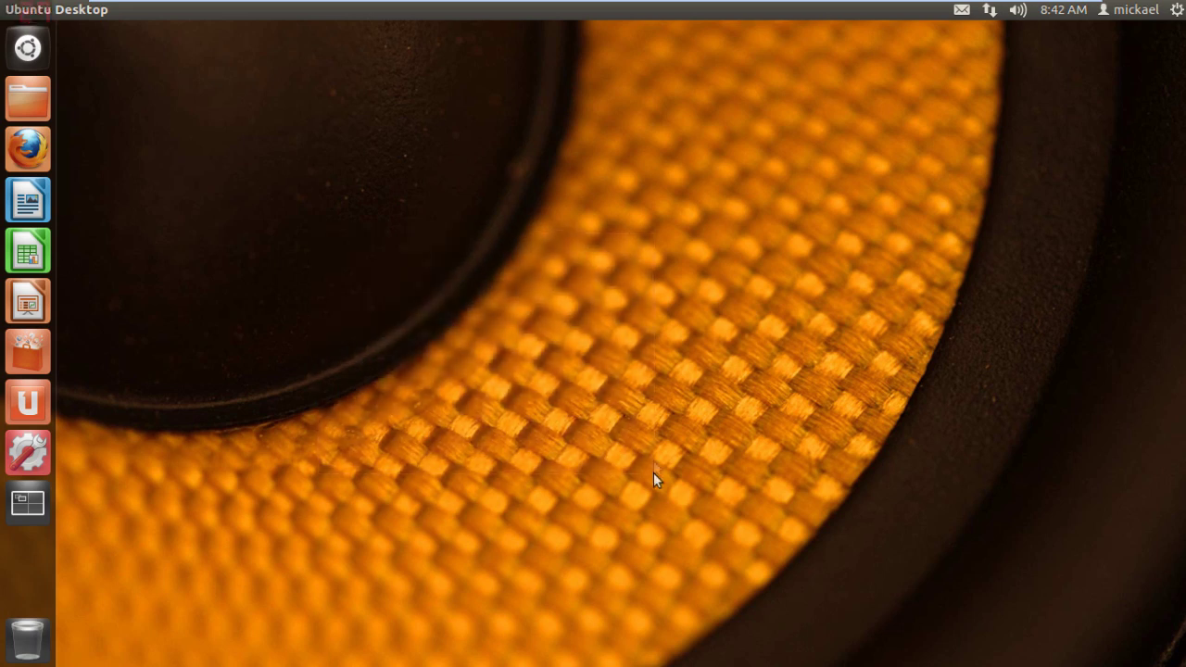
pyautogui.moveTo(384, 192); pyautogui.dragTo(837, 541)
pyautogui.moveTo(405, 214); pyautogui.dragTo(1009, 610)
pyautogui.moveTo(373, 181); pyautogui.dragTo(1029, 533)
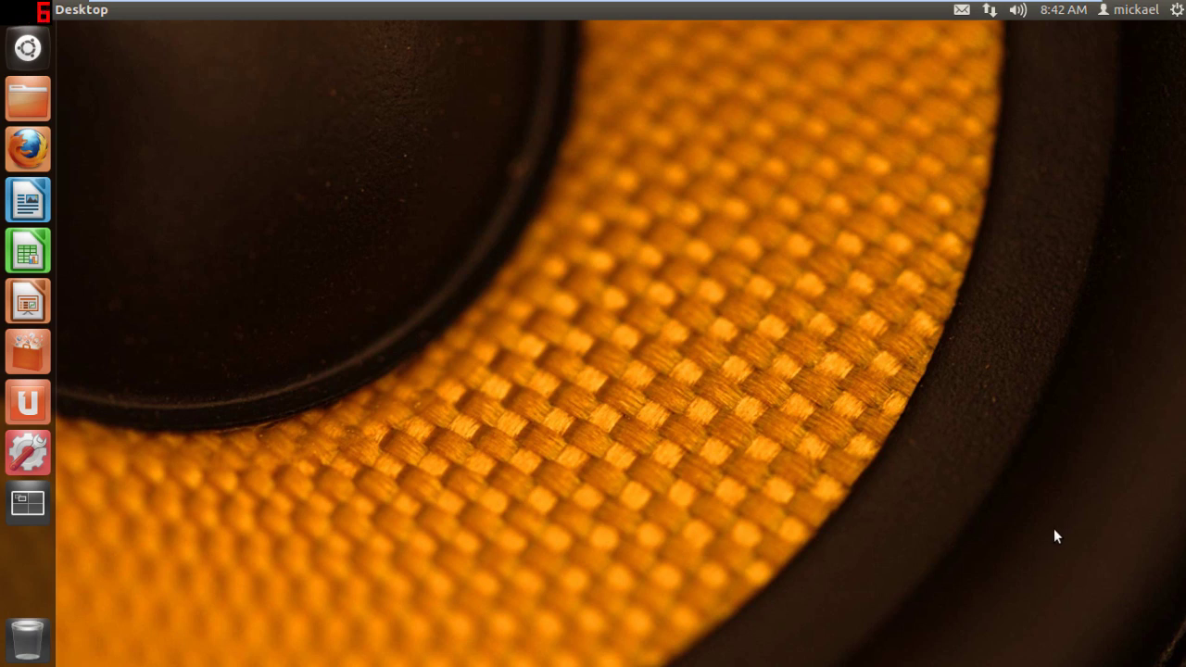
pyautogui.moveTo(398, 170); pyautogui.dragTo(957, 568)
pyautogui.moveTo(389, 124); pyautogui.dragTo(982, 514)
pyautogui.moveTo(392, 221); pyautogui.dragTo(922, 552)
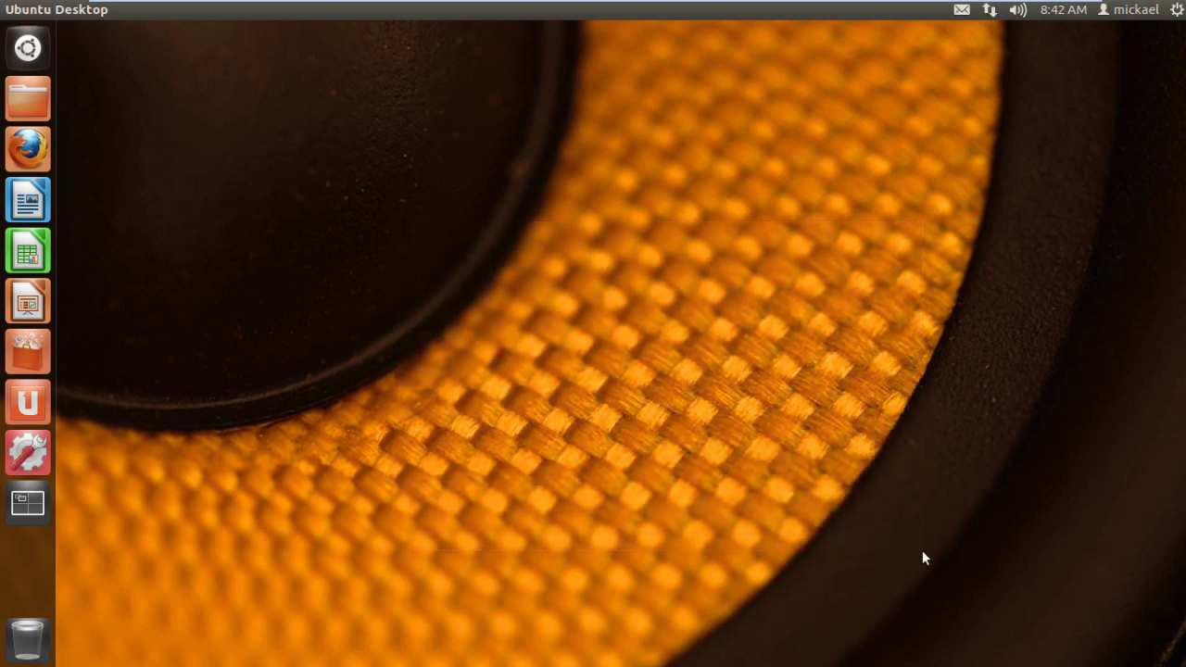
pyautogui.moveTo(353, 185); pyautogui.dragTo(909, 572)
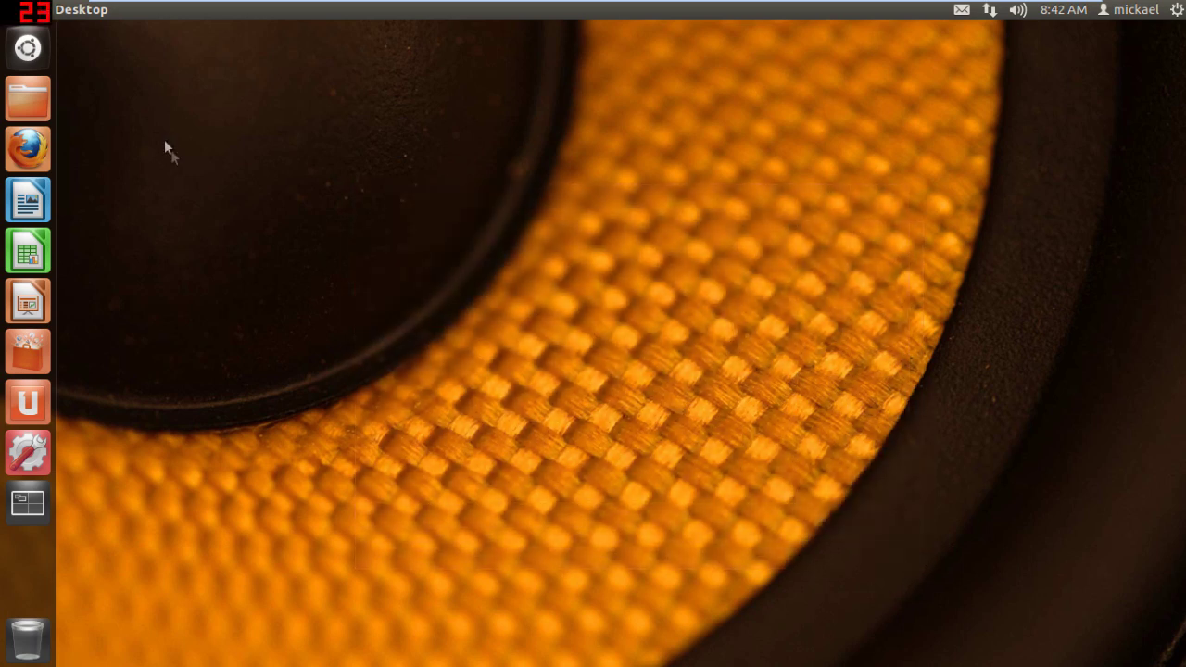
pyautogui.moveTo(394, 205); pyautogui.dragTo(940, 582)
pyautogui.moveTo(315, 197); pyautogui.dragTo(891, 464)
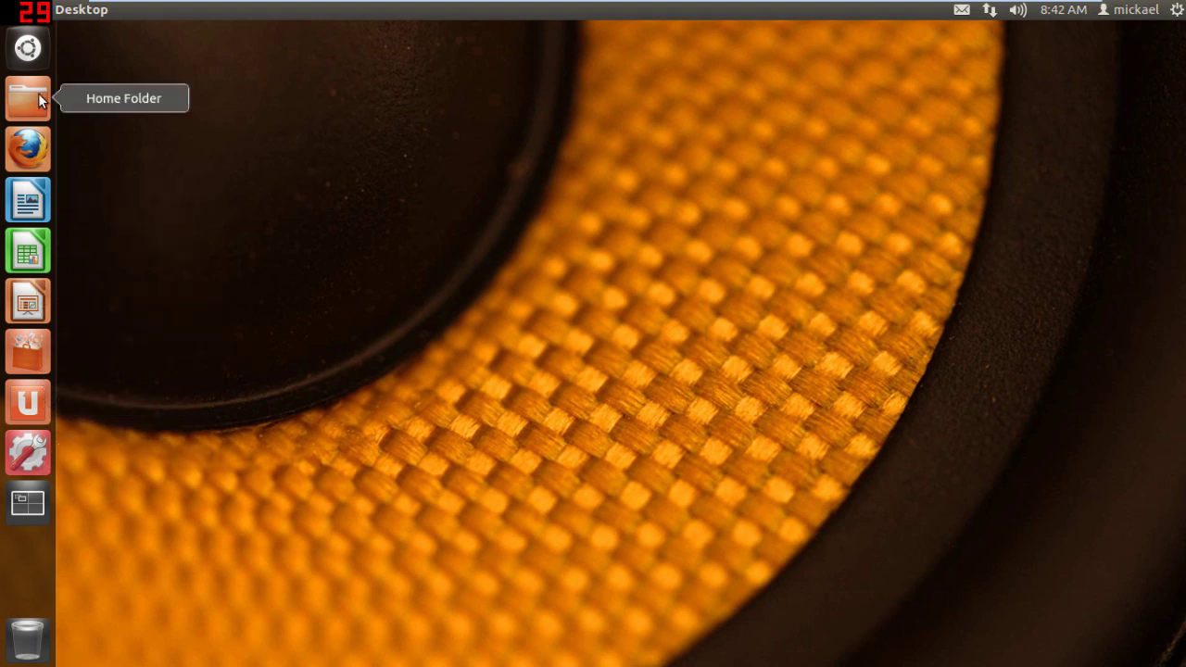
# Change the desktop background to the Ubuntu wallpaper in the Appearance settings and close them
pyautogui.click(26, 452)
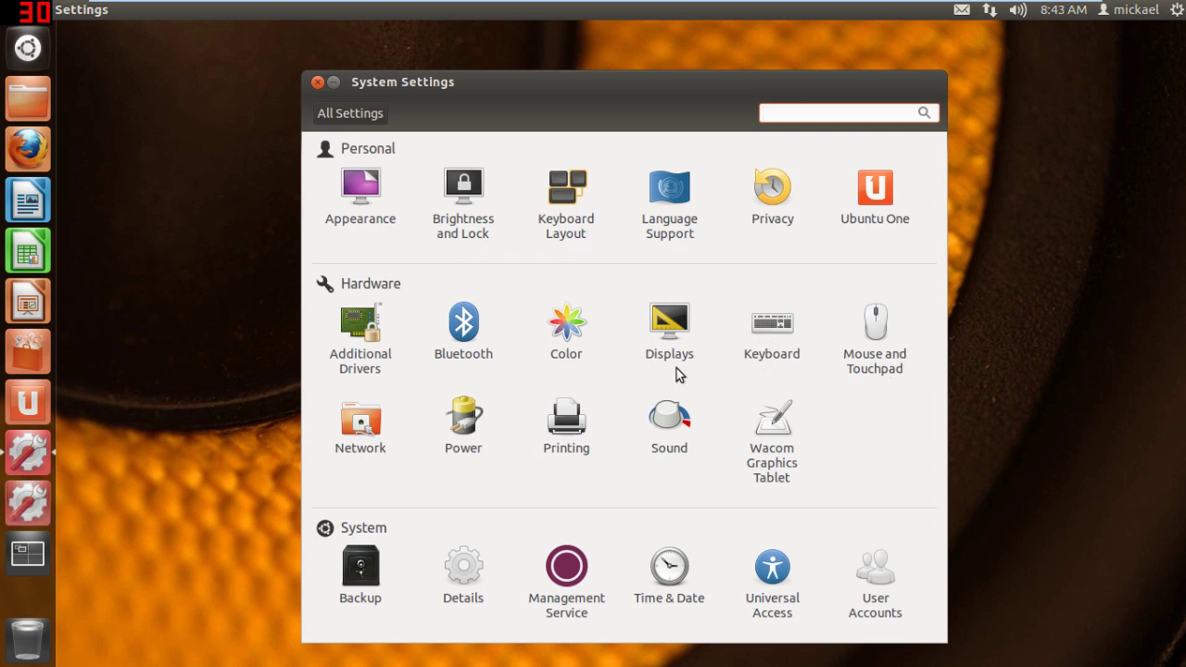
pyautogui.click(352, 186)
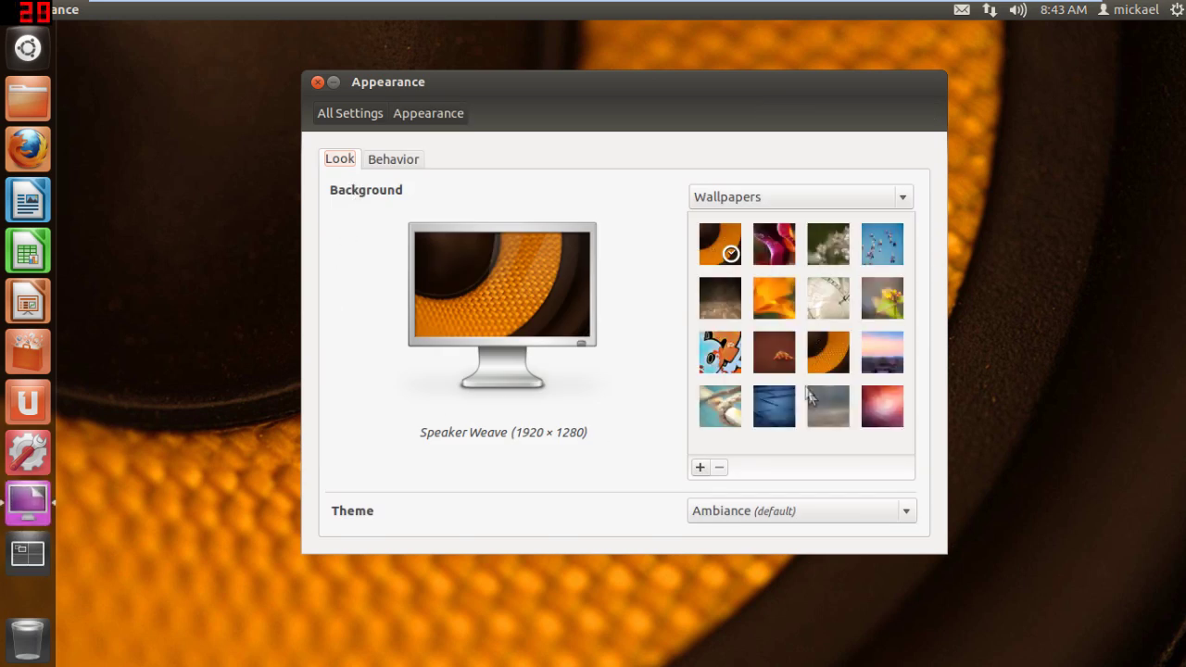
pyautogui.click(880, 403)
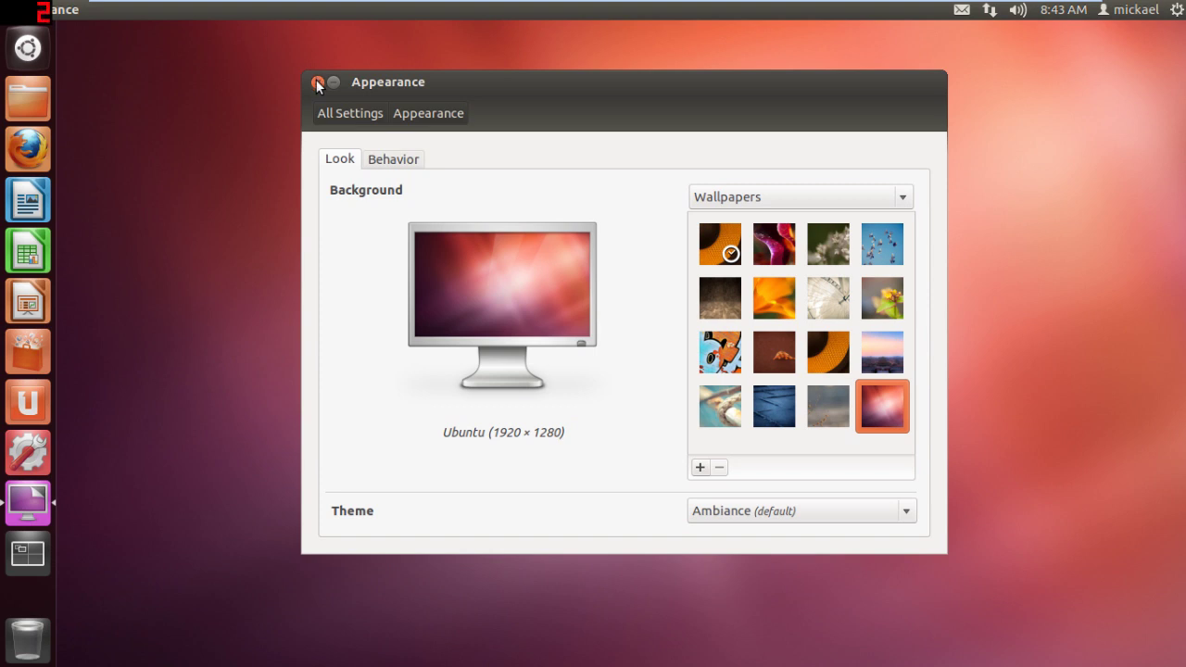
pyautogui.click(317, 84)
pyautogui.moveTo(307, 108); pyautogui.dragTo(668, 466)
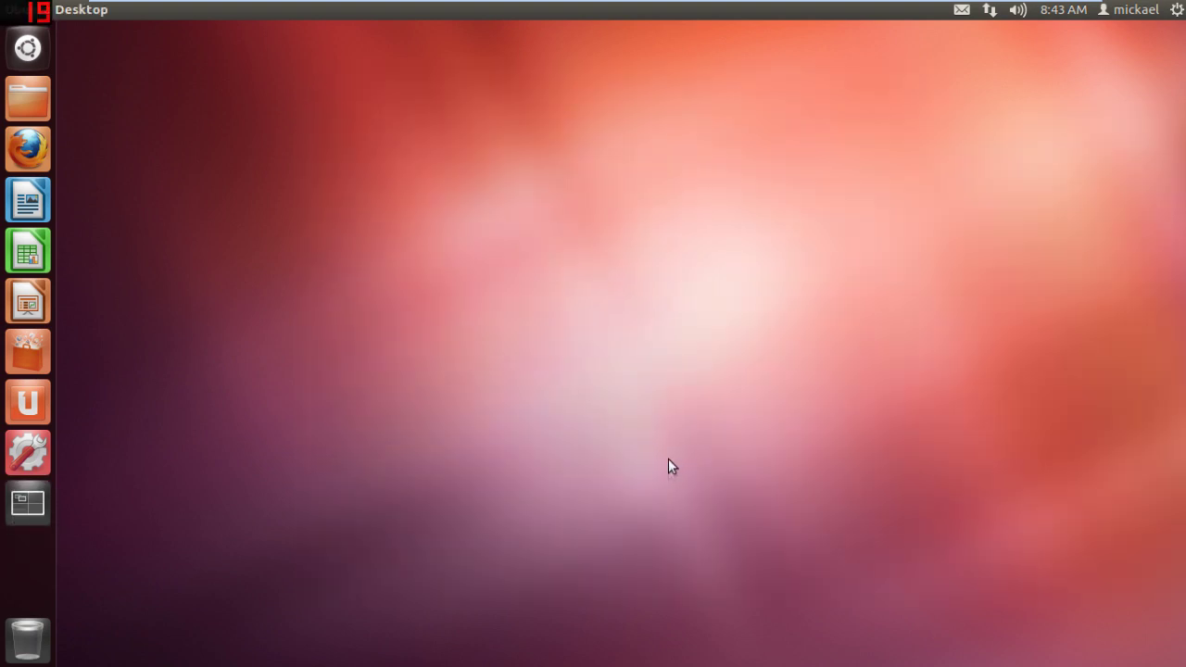
pyautogui.moveTo(597, 380); pyautogui.dragTo(1086, 547)
pyautogui.moveTo(521, 260); pyautogui.dragTo(852, 432)
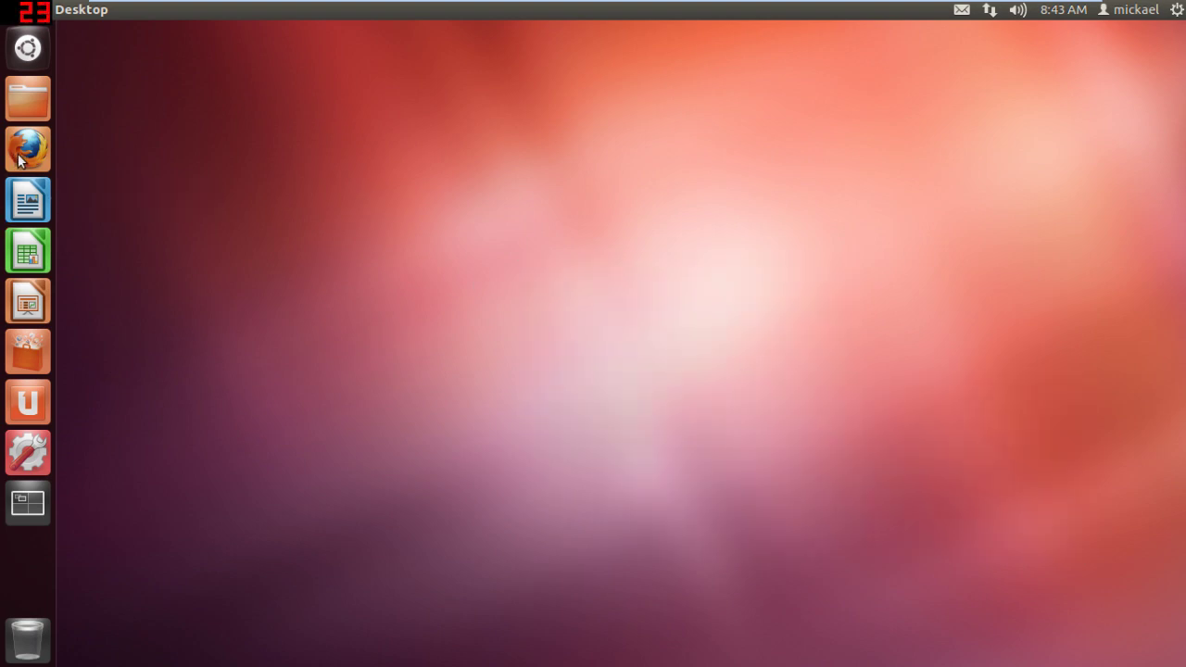
# Open the Home folder, move its window toward the middle of the desktop, and close it
pyautogui.click(28, 102)
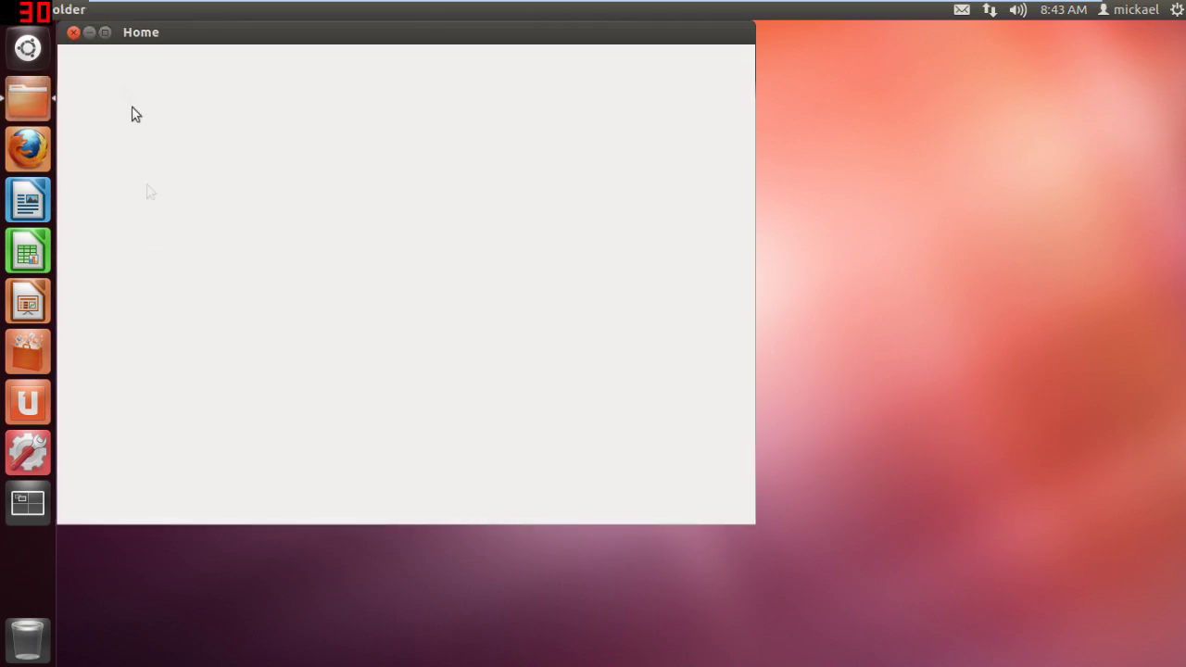
pyautogui.moveTo(213, 35); pyautogui.dragTo(410, 127)
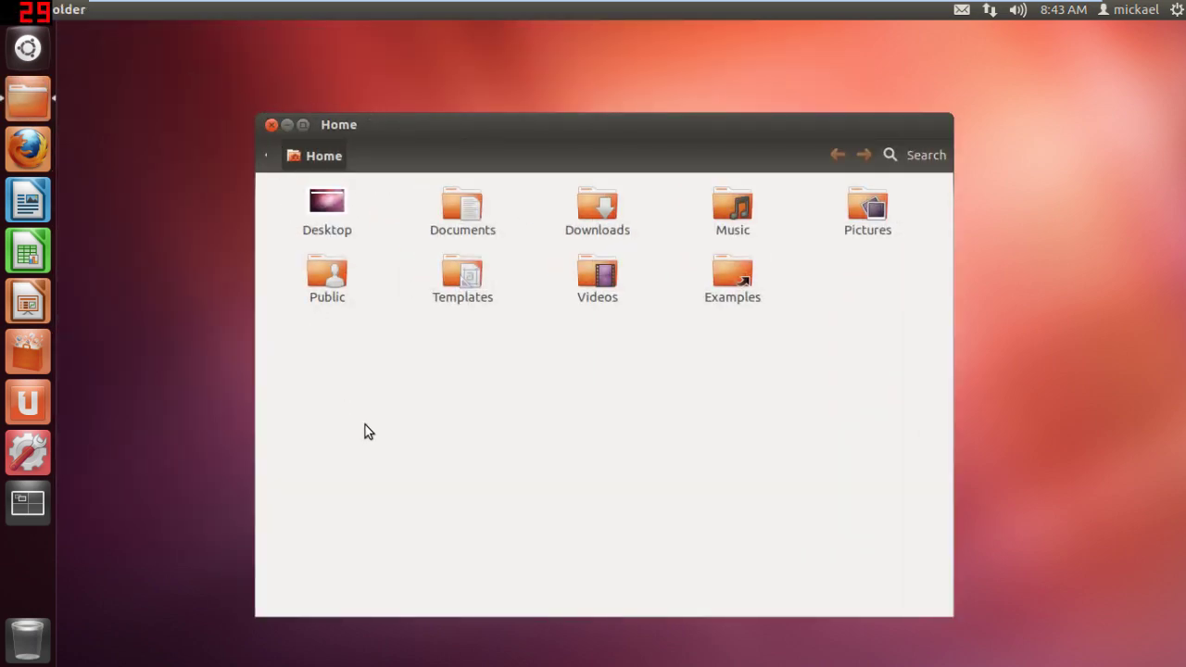
pyautogui.click(270, 125)
pyautogui.moveTo(272, 126); pyautogui.dragTo(524, 359)
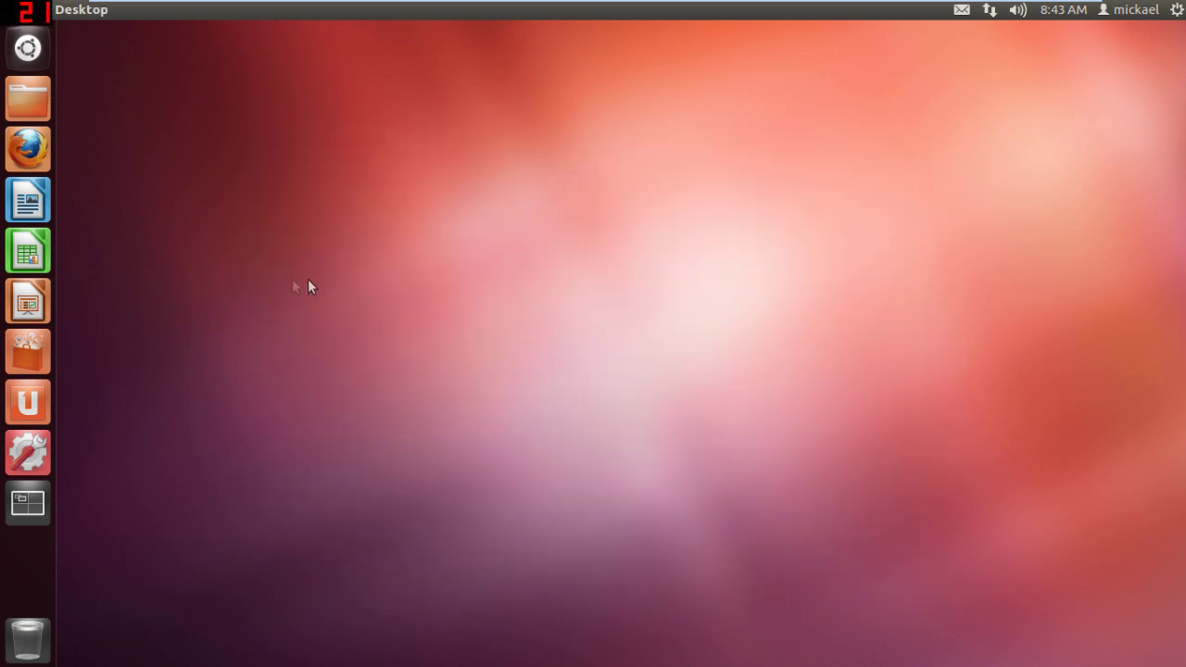
# Reopen the Home folder, look inside the Pictures folder, and close the file window
pyautogui.click(33, 102)
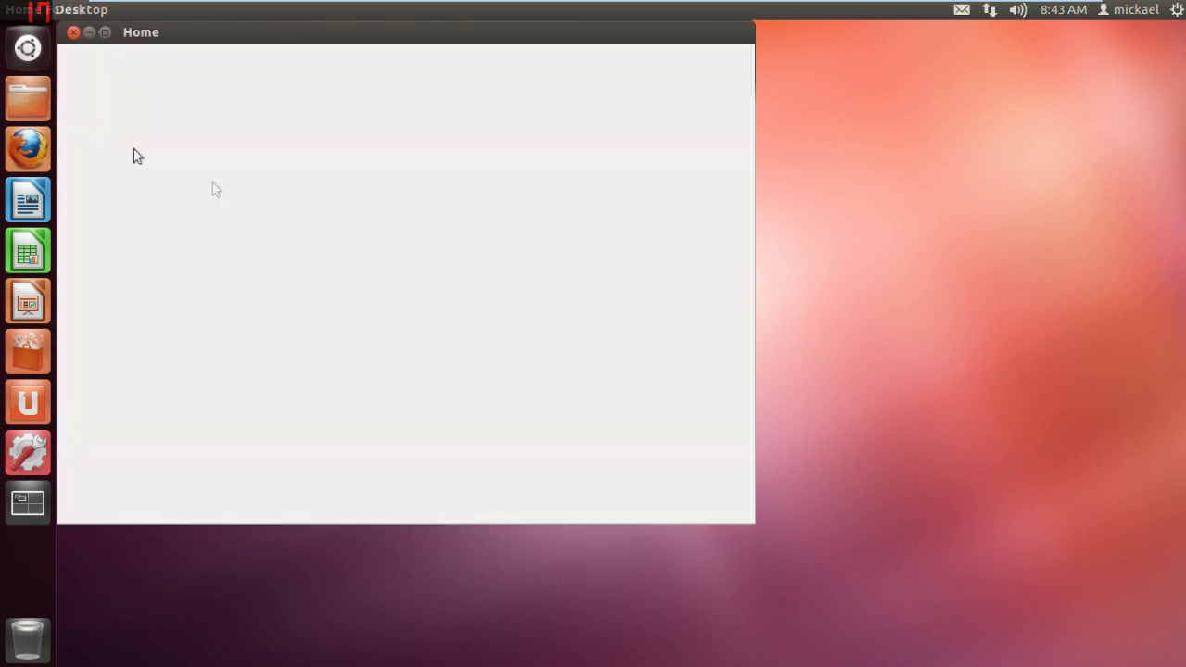
pyautogui.moveTo(361, 30); pyautogui.dragTo(564, 108)
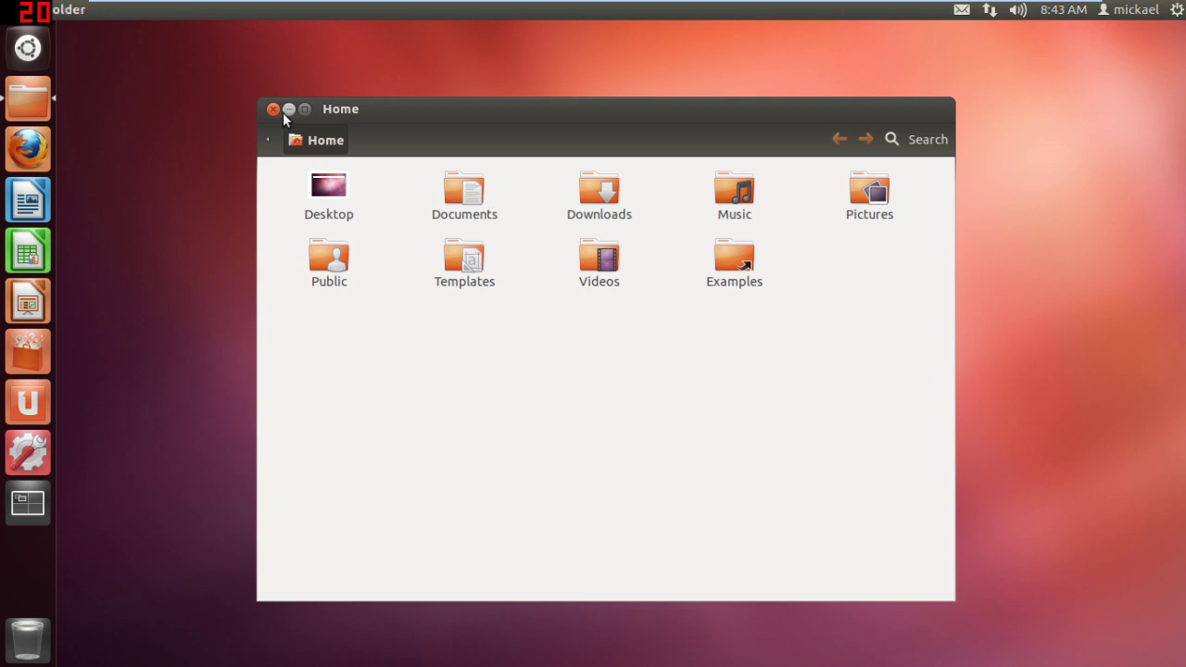
pyautogui.doubleClick(855, 197)
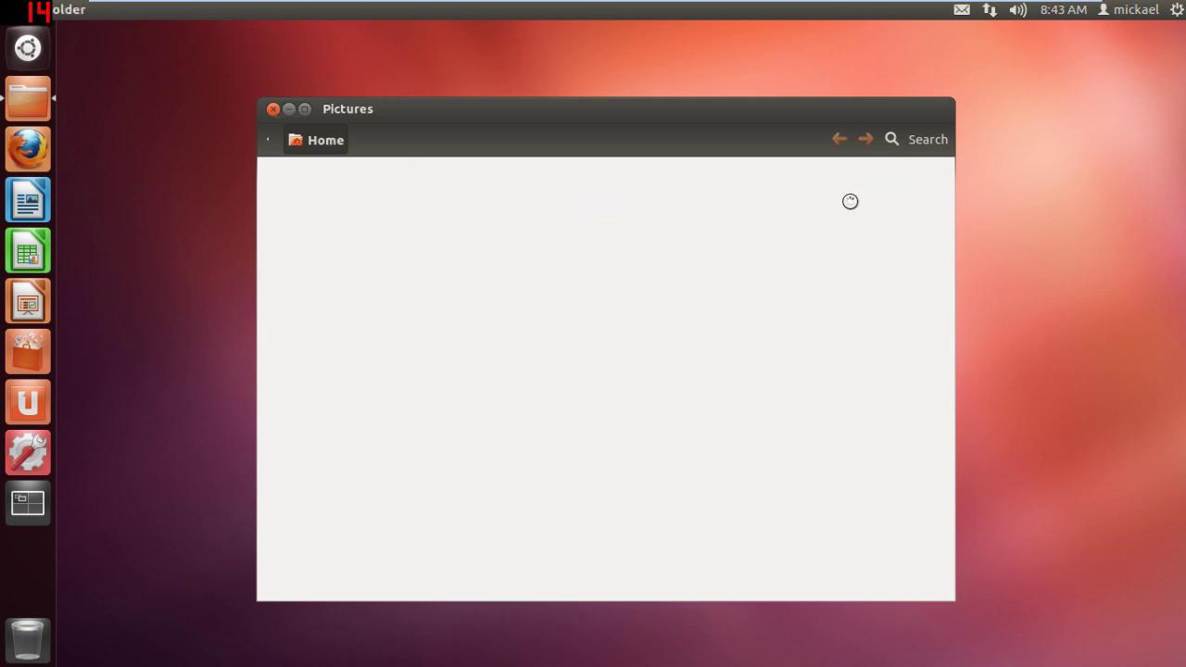
pyautogui.click(273, 110)
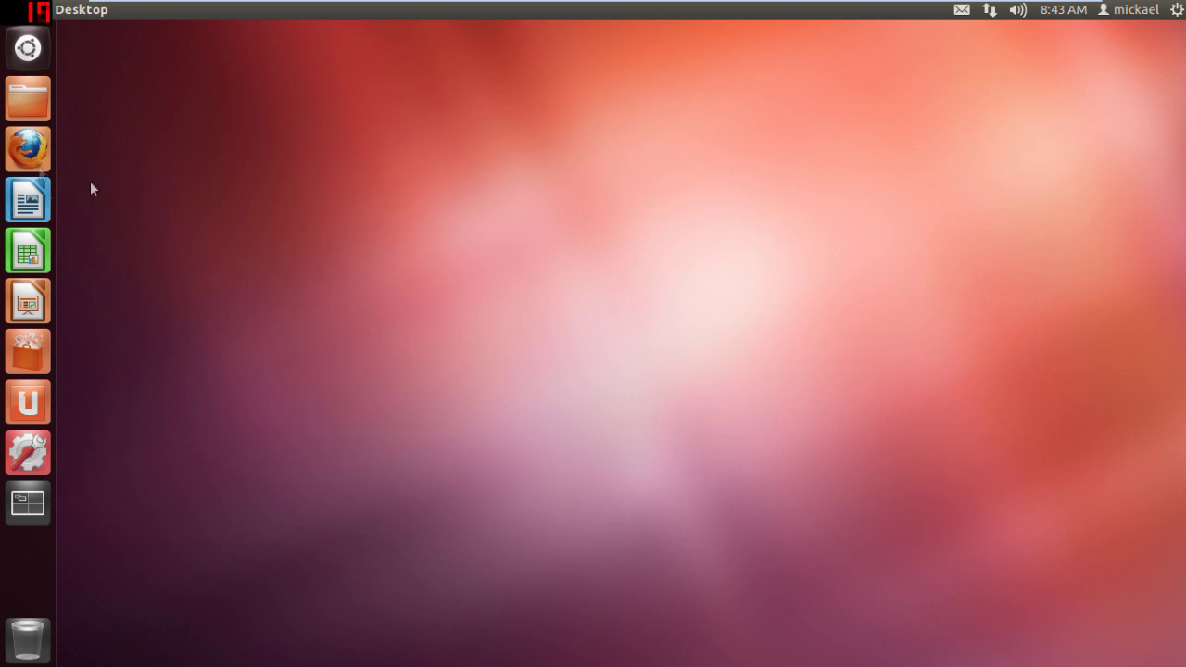
pyautogui.moveTo(391, 220); pyautogui.dragTo(790, 426)
pyautogui.moveTo(339, 182); pyautogui.dragTo(938, 442)
pyautogui.moveTo(480, 266); pyautogui.dragTo(831, 499)
pyautogui.moveTo(300, 109); pyautogui.dragTo(844, 437)
pyautogui.moveTo(233, 69); pyautogui.dragTo(500, 326)
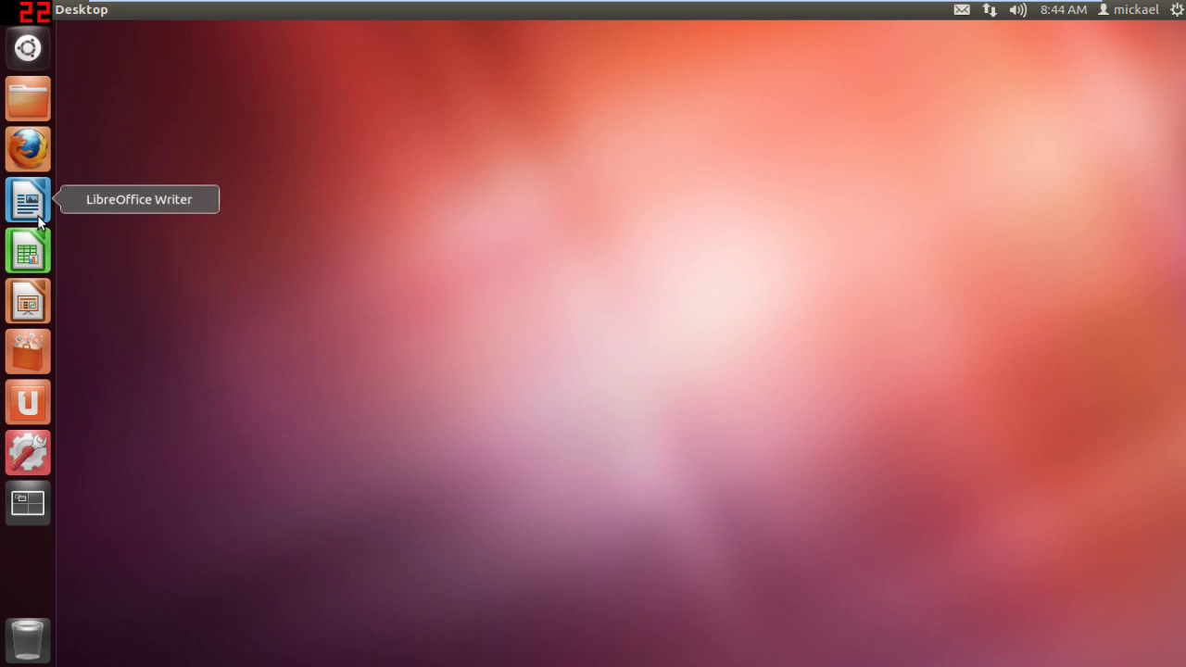
pyautogui.moveTo(274, 165); pyautogui.dragTo(853, 460)
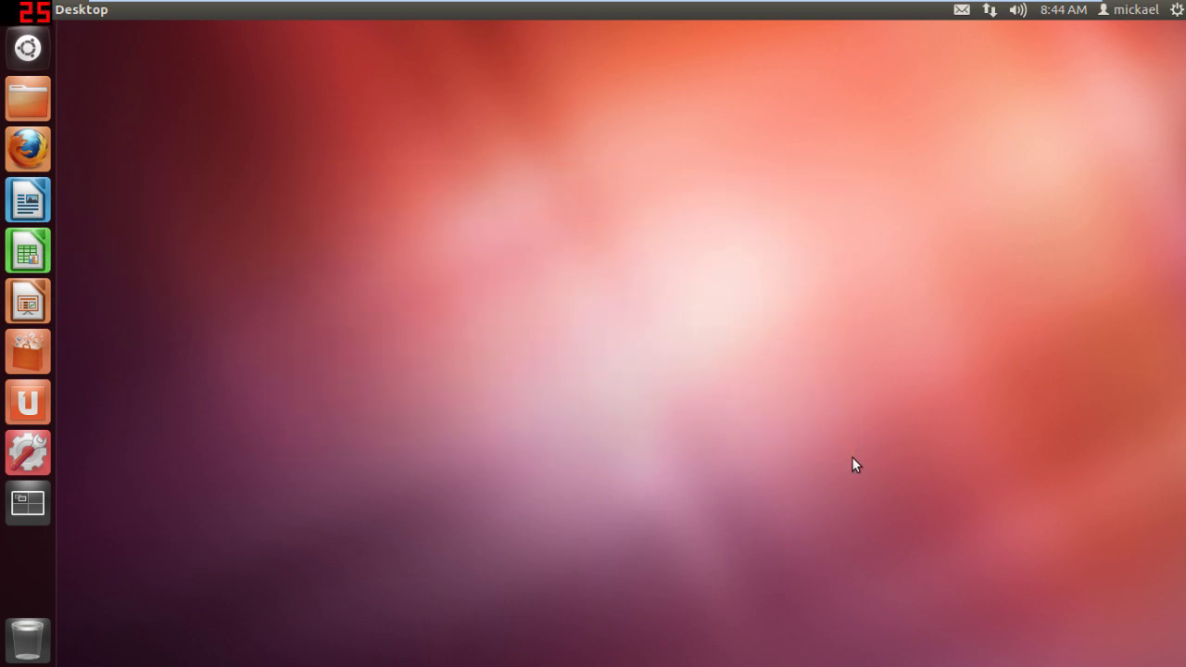
pyautogui.moveTo(297, 128); pyautogui.dragTo(928, 438)
pyautogui.moveTo(386, 189); pyautogui.dragTo(749, 387)
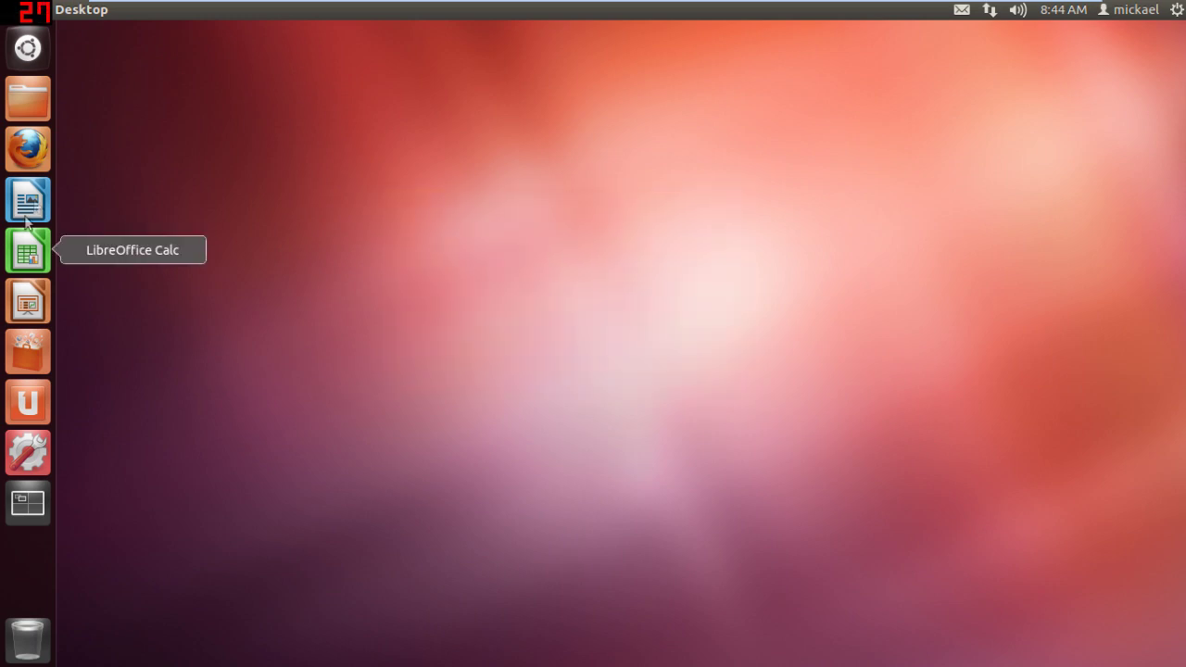
# Launch LibreOffice Writer for a brief look, then do the same with the Ubuntu One installer, closing each window
pyautogui.click(27, 200)
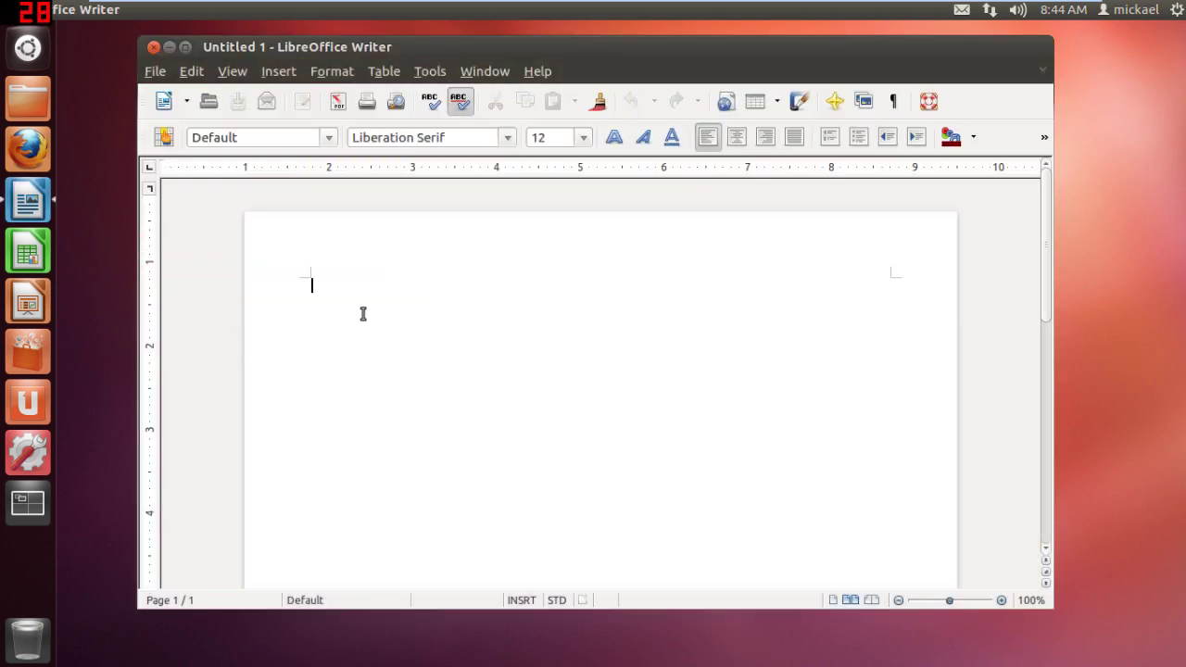
pyautogui.click(154, 48)
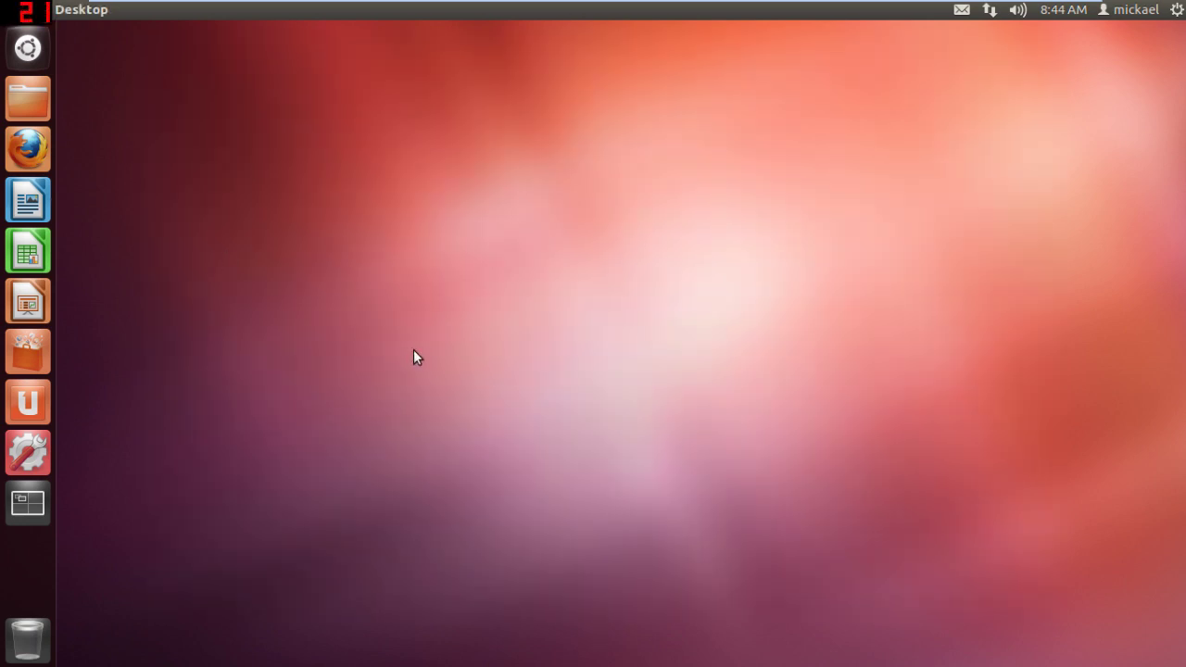
pyautogui.click(38, 411)
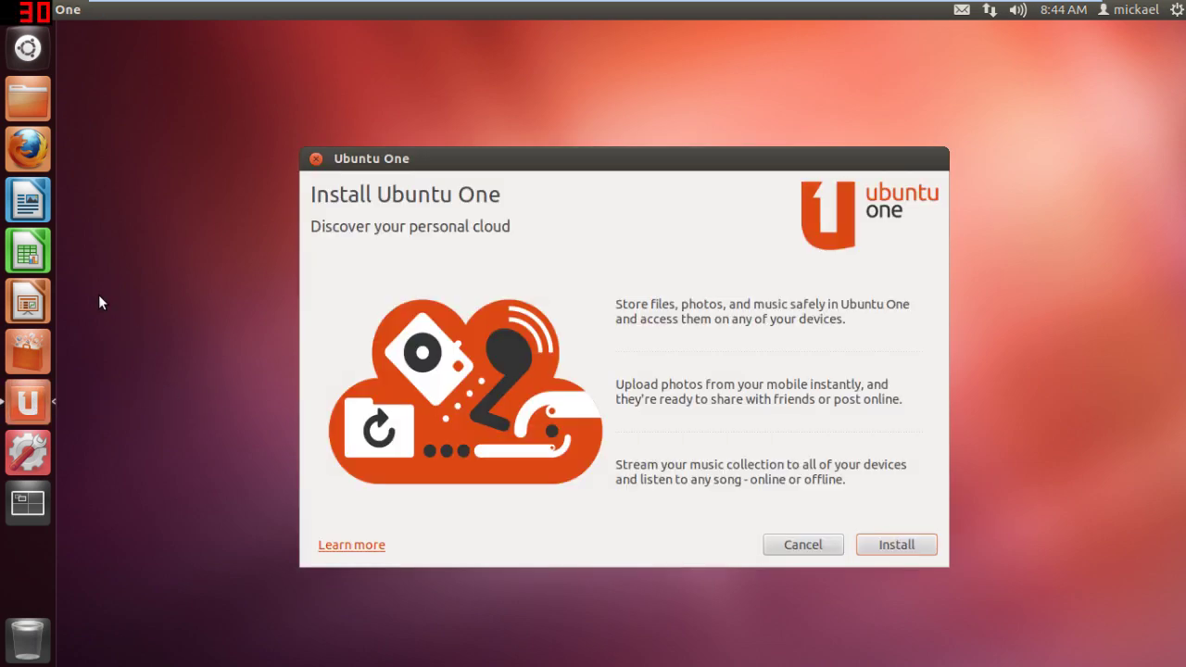
pyautogui.click(314, 160)
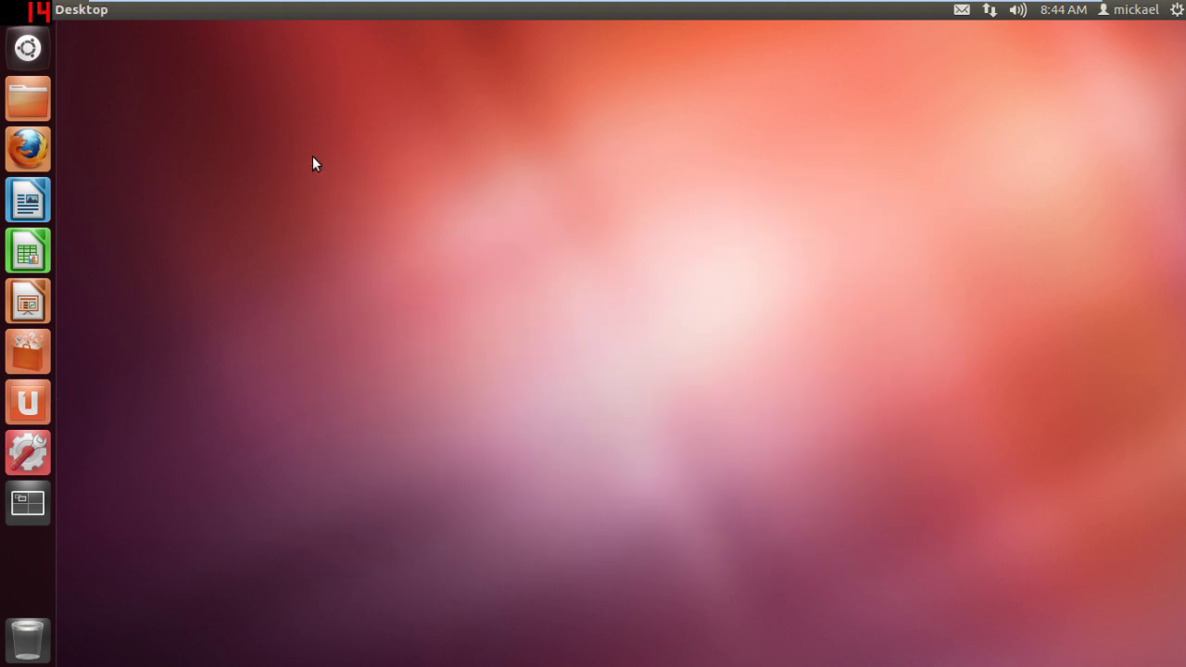
pyautogui.moveTo(265, 198); pyautogui.dragTo(772, 438)
pyautogui.moveTo(381, 262); pyautogui.dragTo(914, 473)
pyautogui.moveTo(516, 249); pyautogui.dragTo(863, 494)
pyautogui.moveTo(495, 231); pyautogui.dragTo(838, 399)
# Open the Ubuntu Software Center and search all software for "vlc"
pyautogui.click(21, 355)
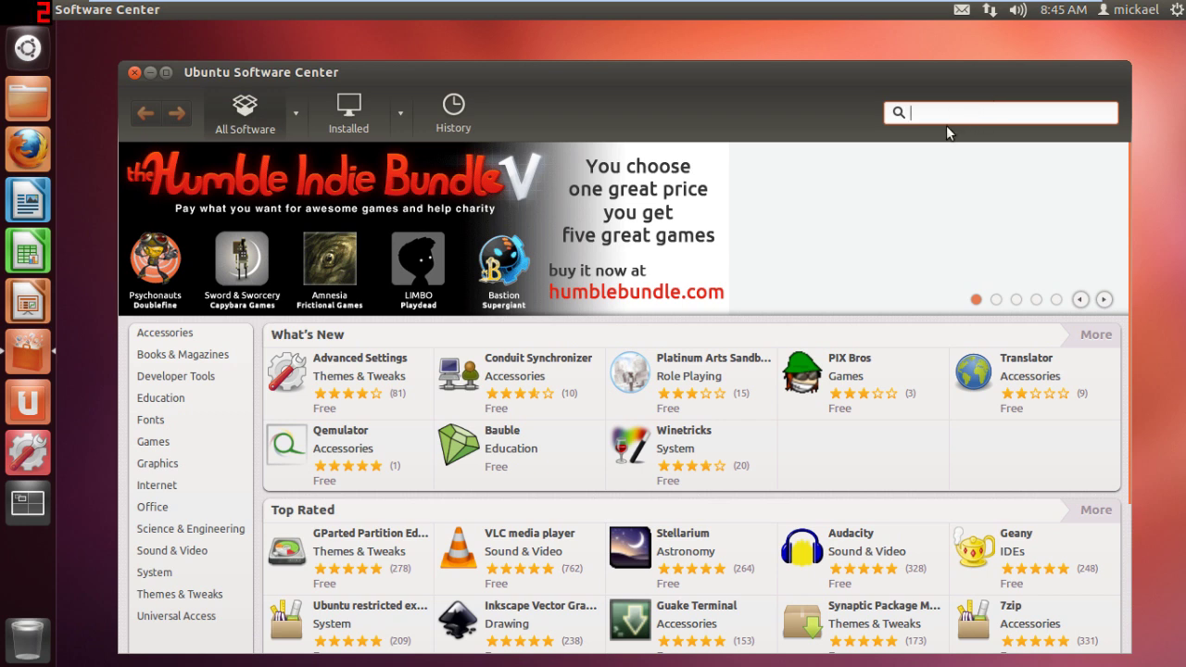
pyautogui.write('vlc')
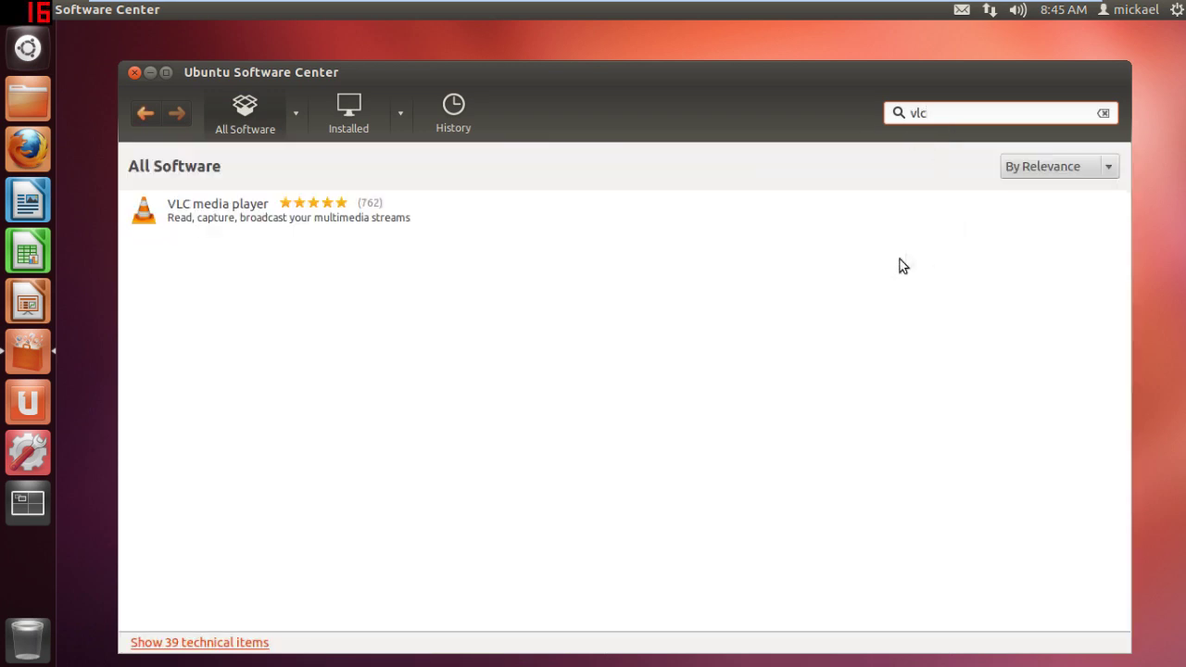
# Try to install VLC media player, cancel the authentication request, and close the Software Center
pyautogui.click(220, 201)
pyautogui.click(1107, 252)
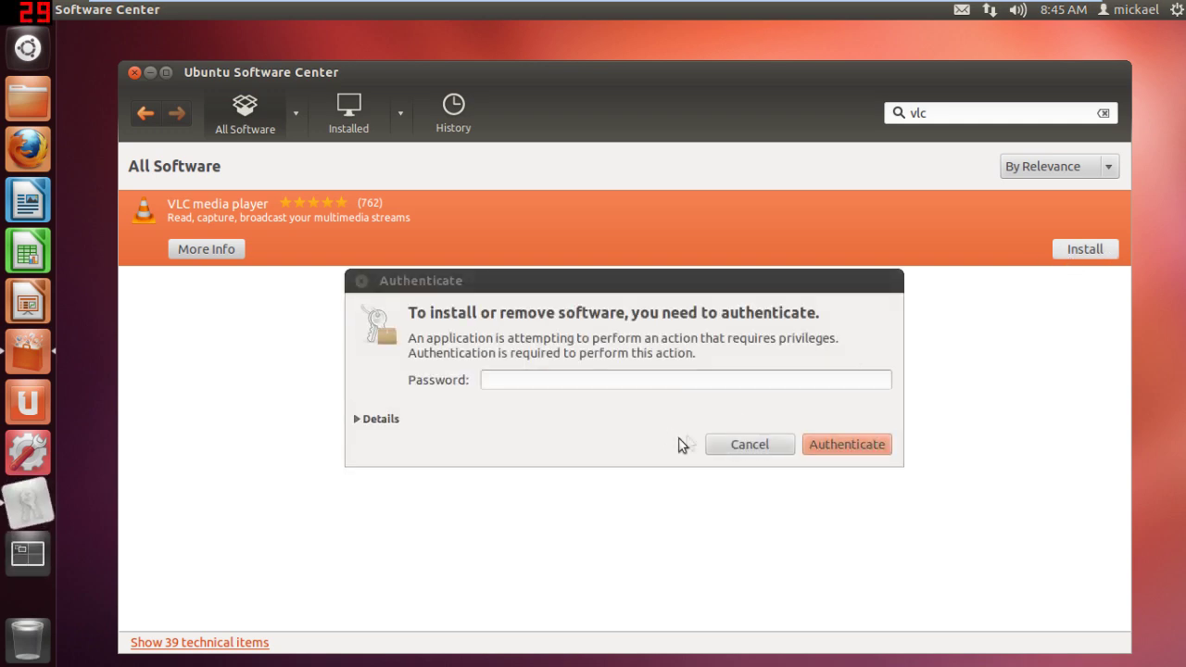
pyautogui.click(779, 382)
pyautogui.click(732, 442)
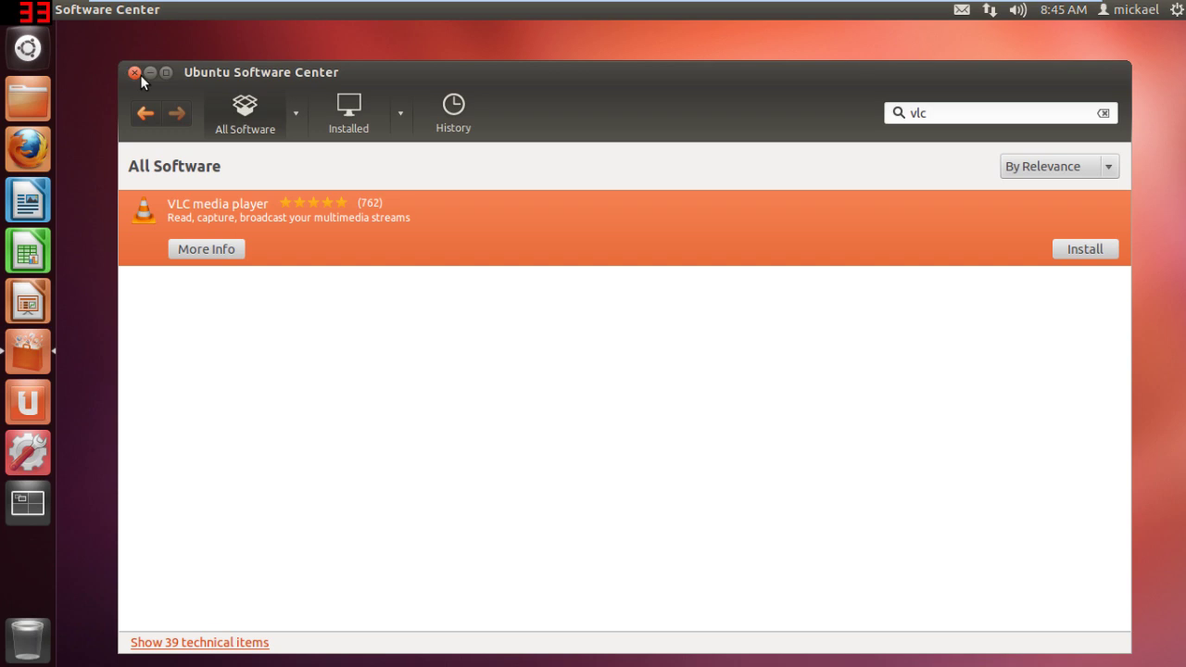
pyautogui.click(134, 74)
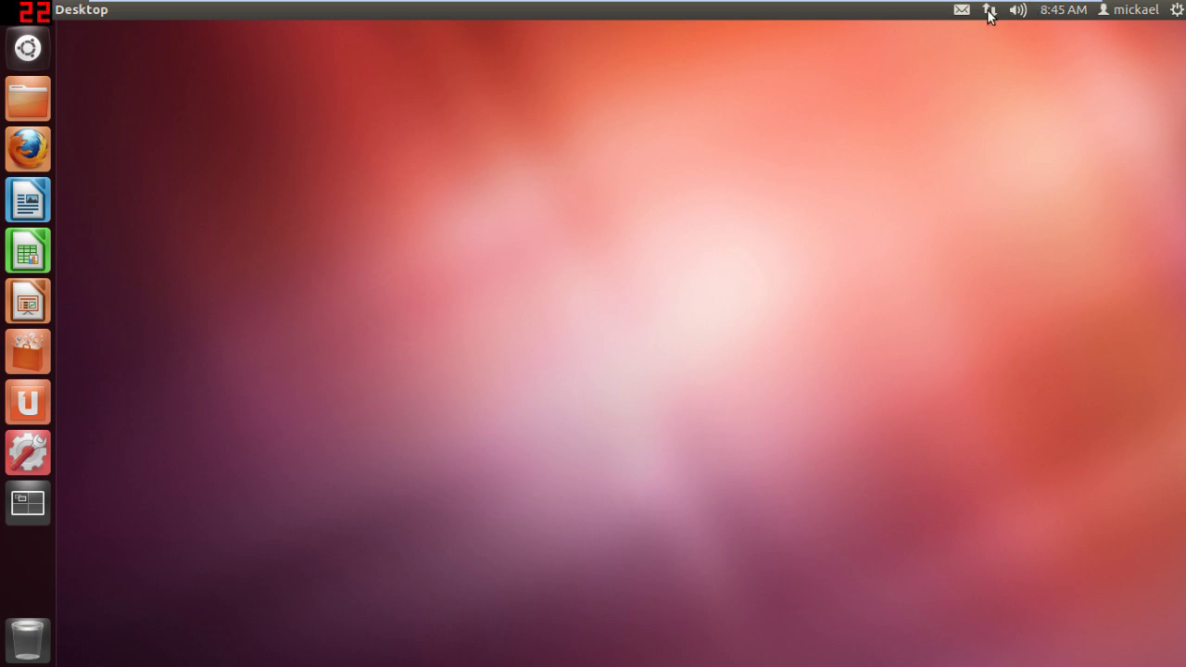
# Set the desktop background to the Speaker Weave wallpaper from the desktop's background settings and close them
pyautogui.moveTo(89, 17)
pyautogui.rightClick(476, 462)
pyautogui.click(554, 598)
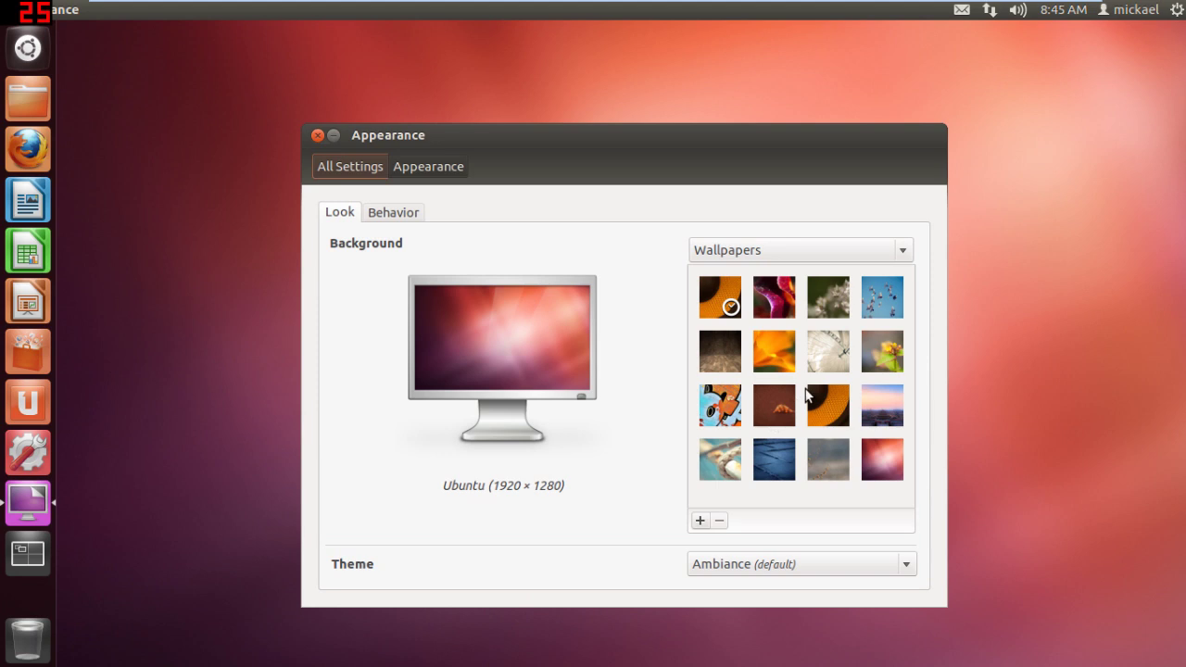
pyautogui.click(841, 397)
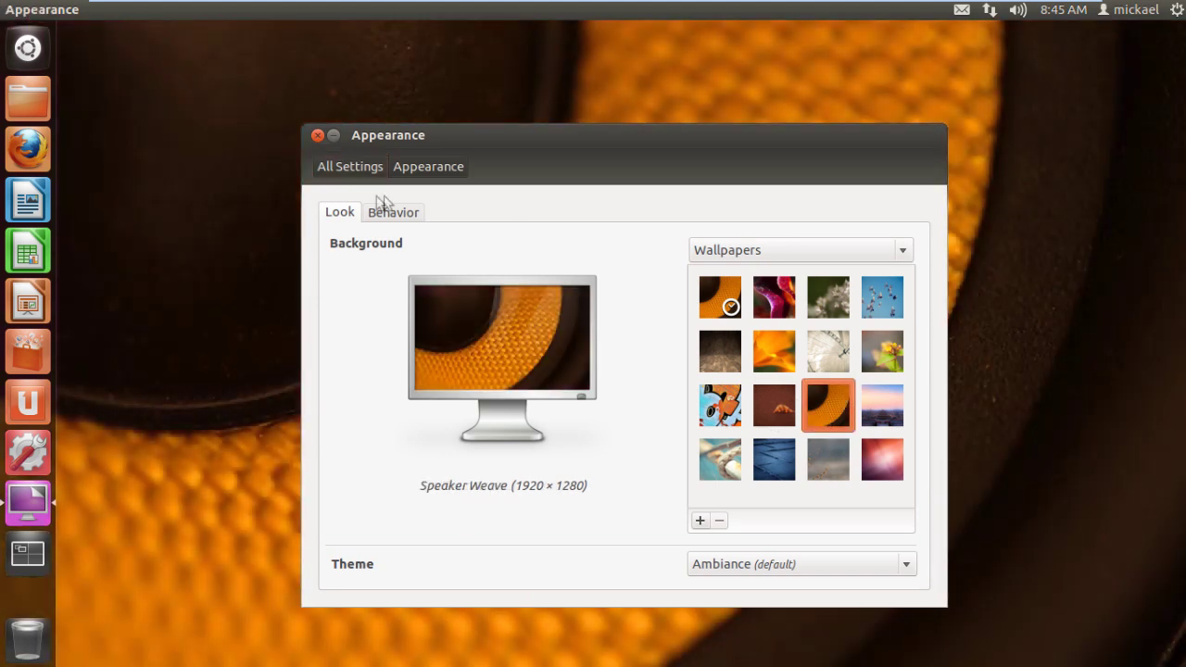
pyautogui.click(318, 135)
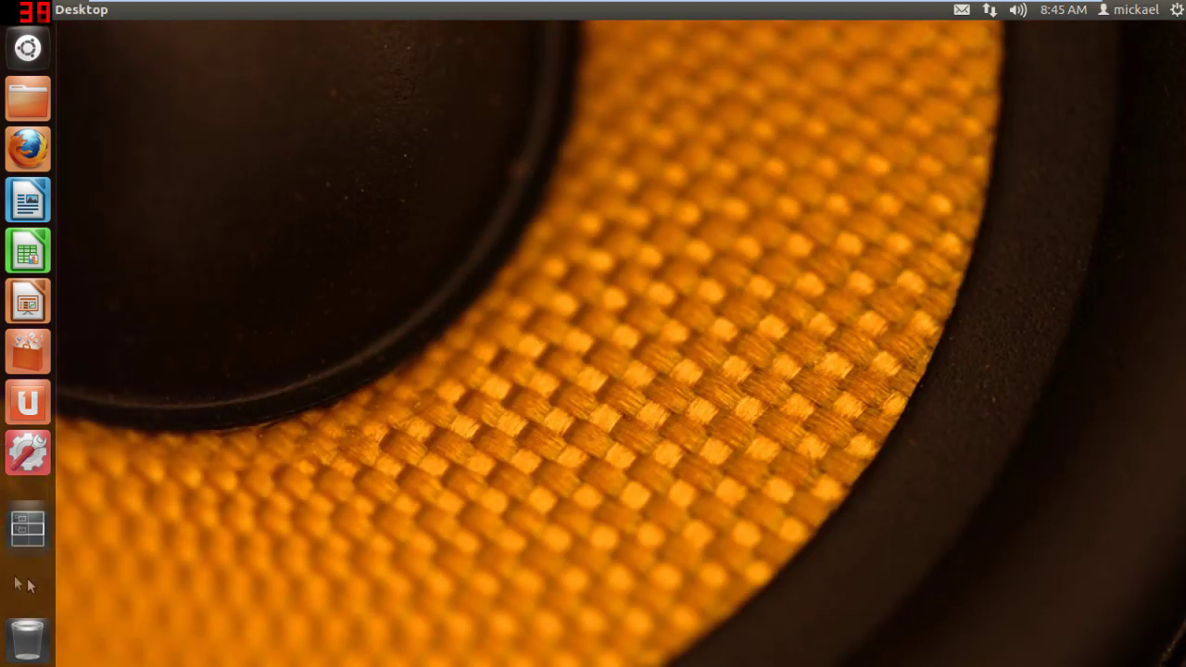
# Show the overview of all four workspaces and return to the first workspace
pyautogui.click(28, 502)
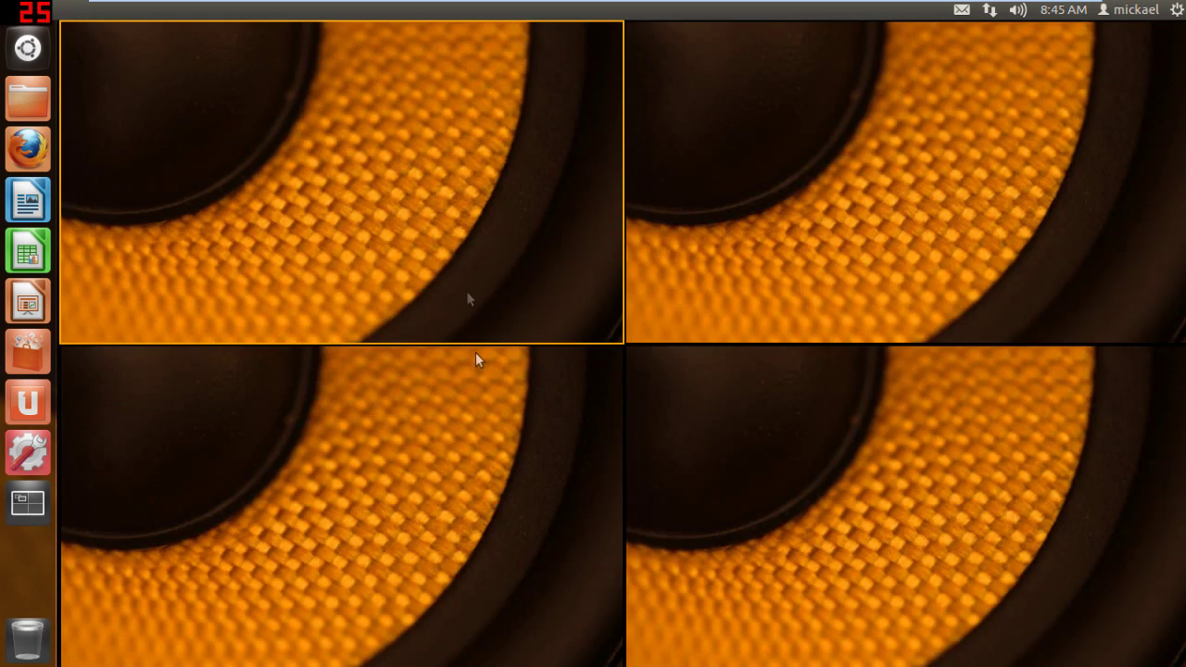
pyautogui.click(395, 242)
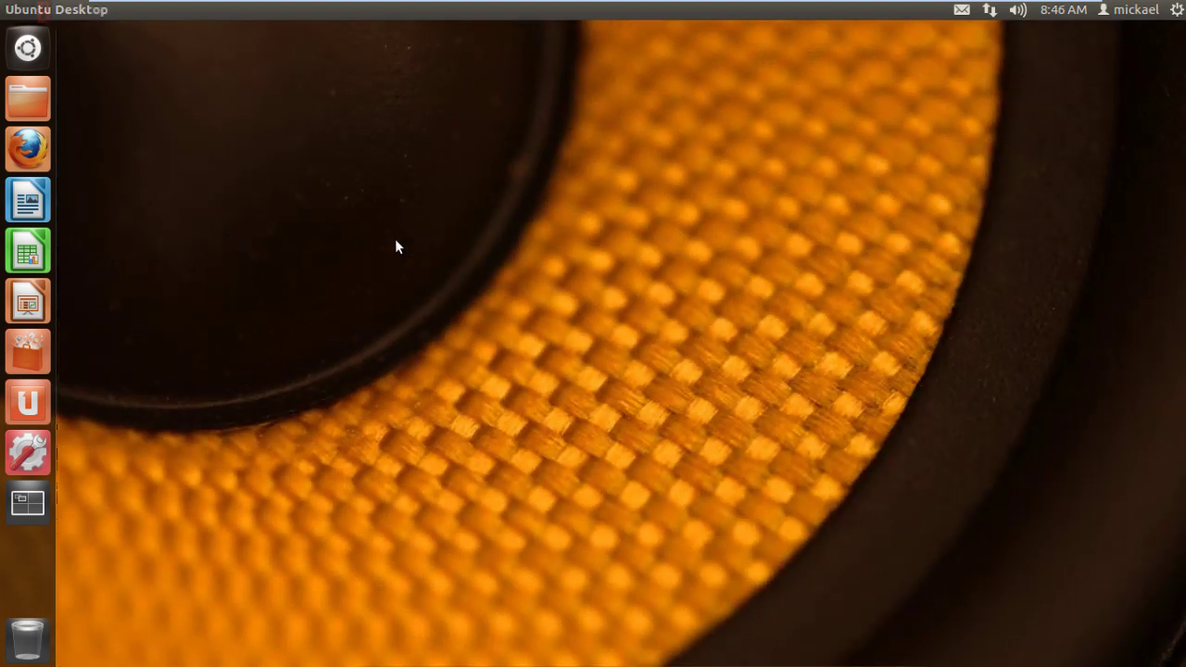
pyautogui.moveTo(237, 142); pyautogui.dragTo(778, 398)
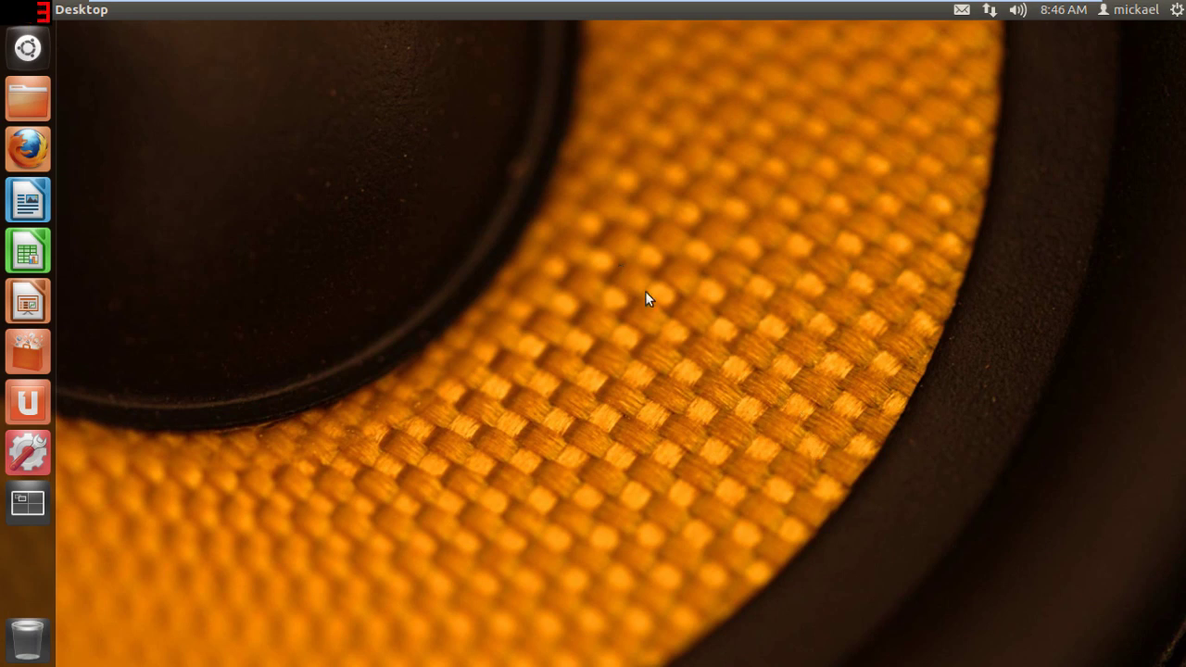
pyautogui.moveTo(615, 271); pyautogui.dragTo(1076, 418)
pyautogui.moveTo(426, 249); pyautogui.dragTo(1066, 501)
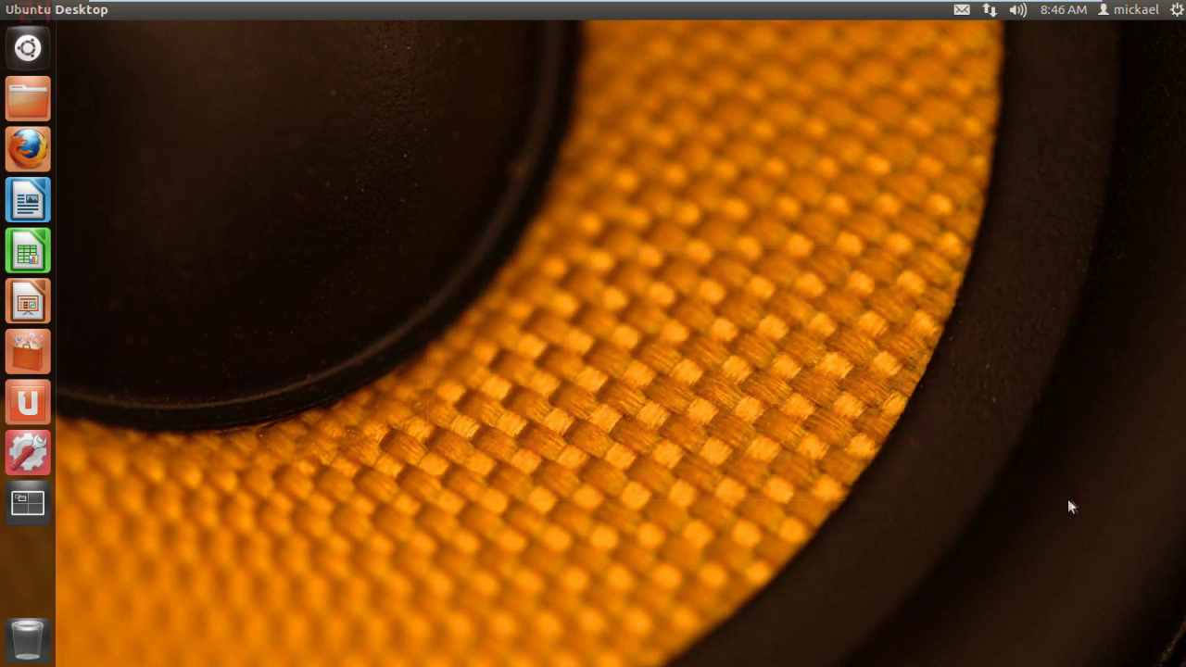
pyautogui.moveTo(629, 202); pyautogui.dragTo(1036, 427)
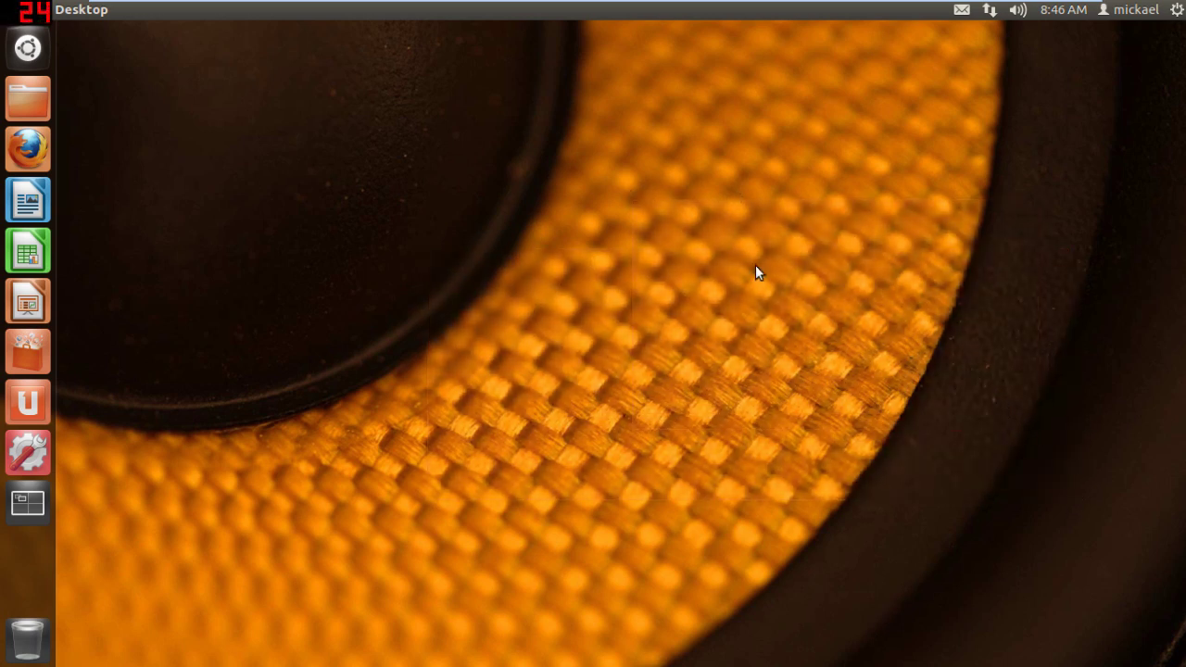
pyautogui.moveTo(202, 127); pyautogui.dragTo(294, 150)
pyautogui.moveTo(294, 150); pyautogui.dragTo(190, 277)
pyautogui.moveTo(251, 185); pyautogui.dragTo(759, 394)
pyautogui.moveTo(358, 198); pyautogui.dragTo(977, 508)
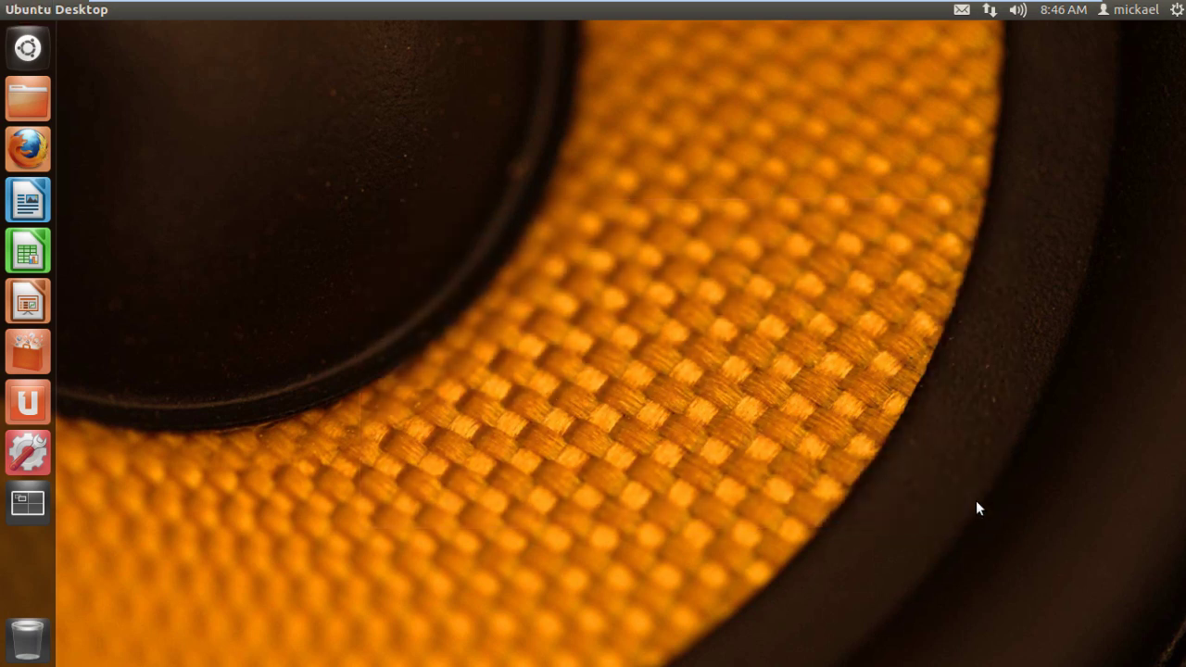
pyautogui.moveTo(463, 238); pyautogui.dragTo(618, 430)
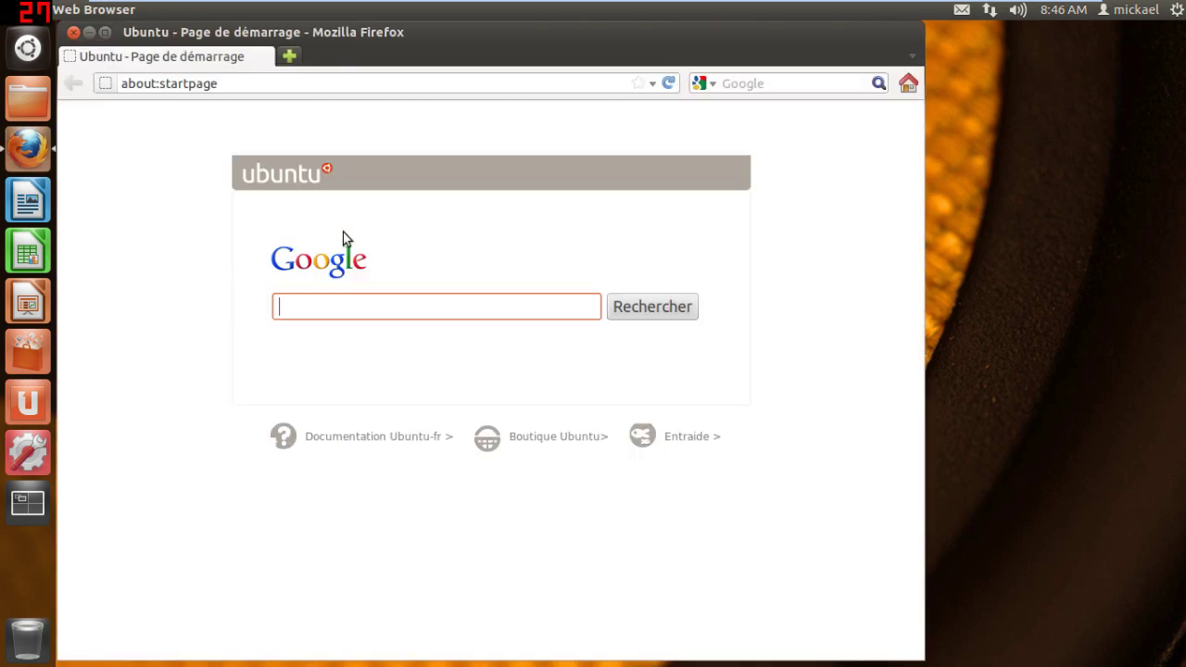
# Show the Firefox browser on its Ubuntu start page, reposition its window and close the browser
pyautogui.click(387, 310)
pyautogui.click(437, 39)
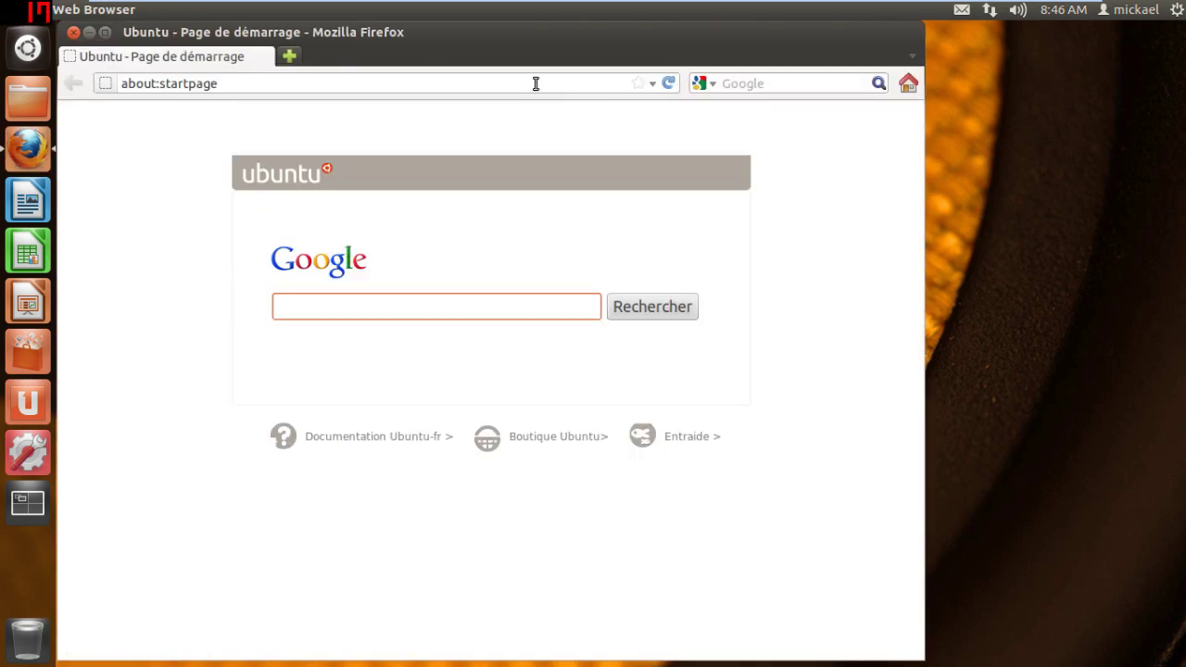
pyautogui.moveTo(497, 37); pyautogui.dragTo(580, 45)
pyautogui.click(156, 40)
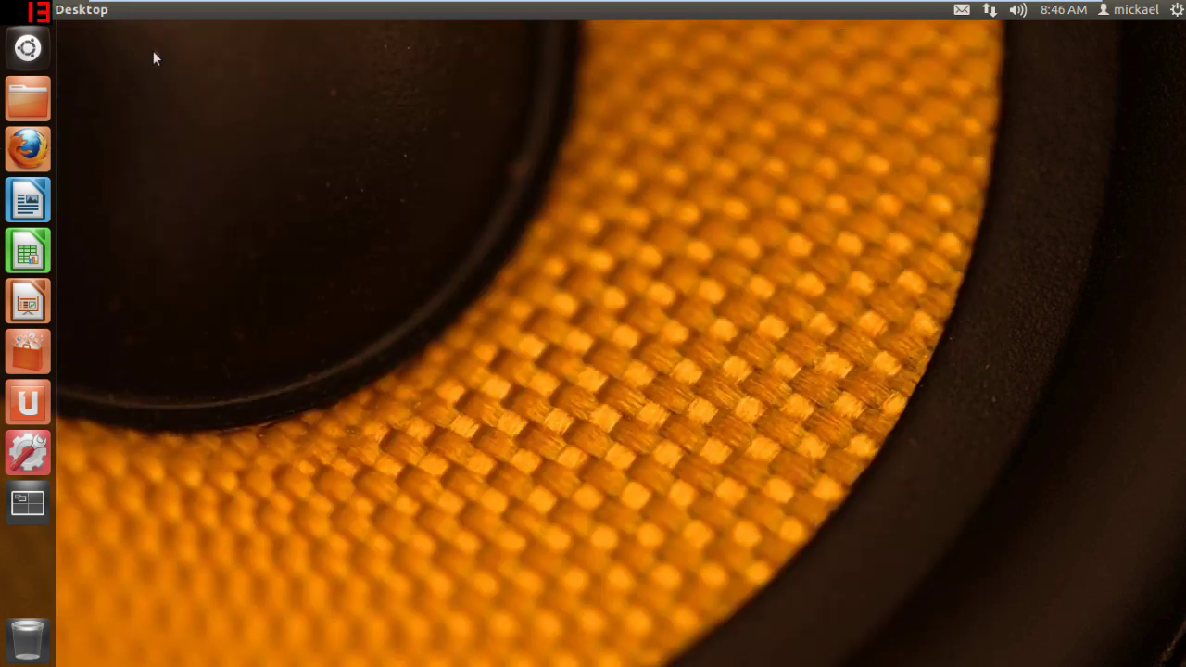
pyautogui.moveTo(179, 84); pyautogui.dragTo(484, 380)
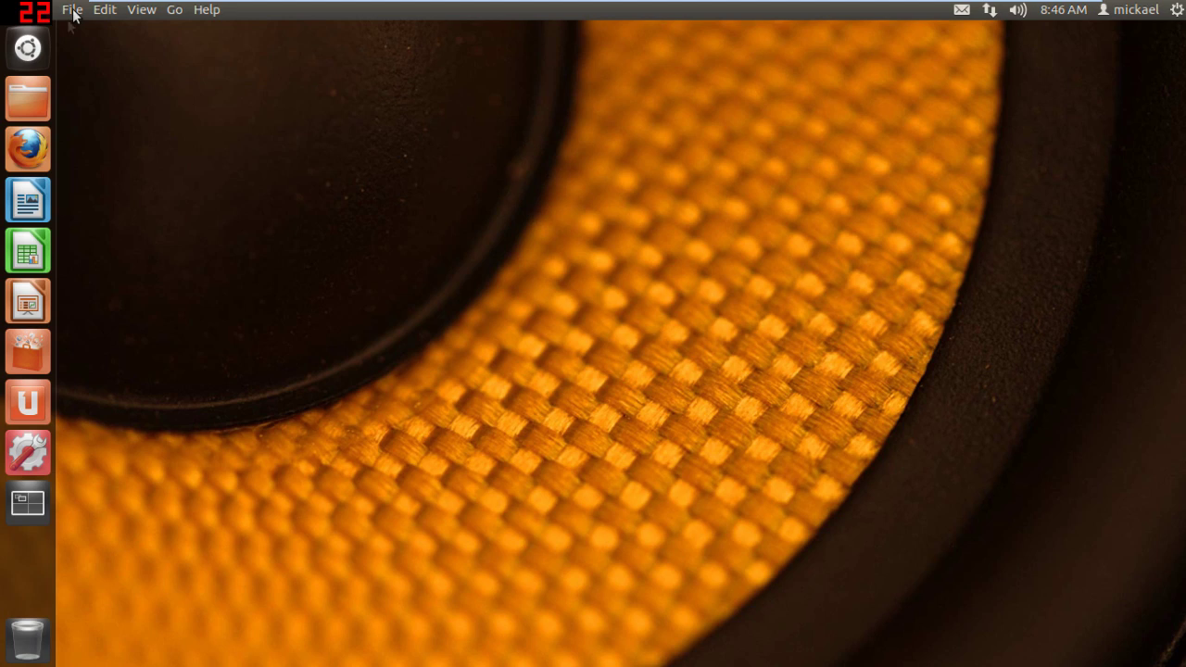
# Search the Dash for "termina" and open the Terminal application, placing its window over the desktop
pyautogui.click(41, 46)
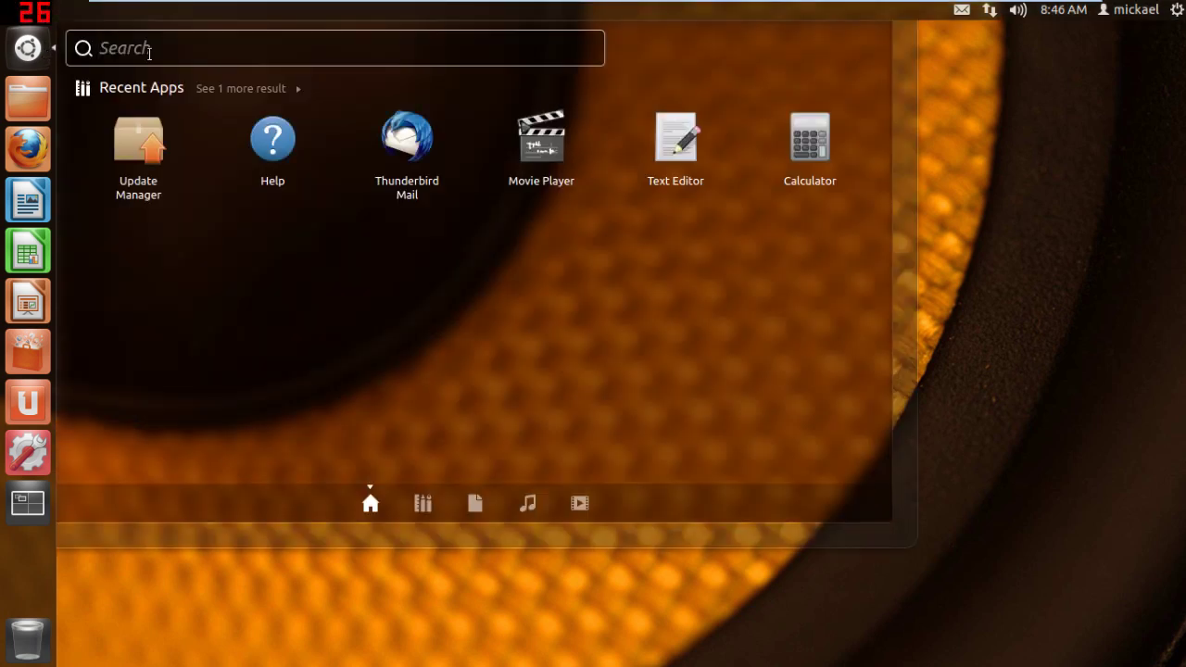
pyautogui.write('t')
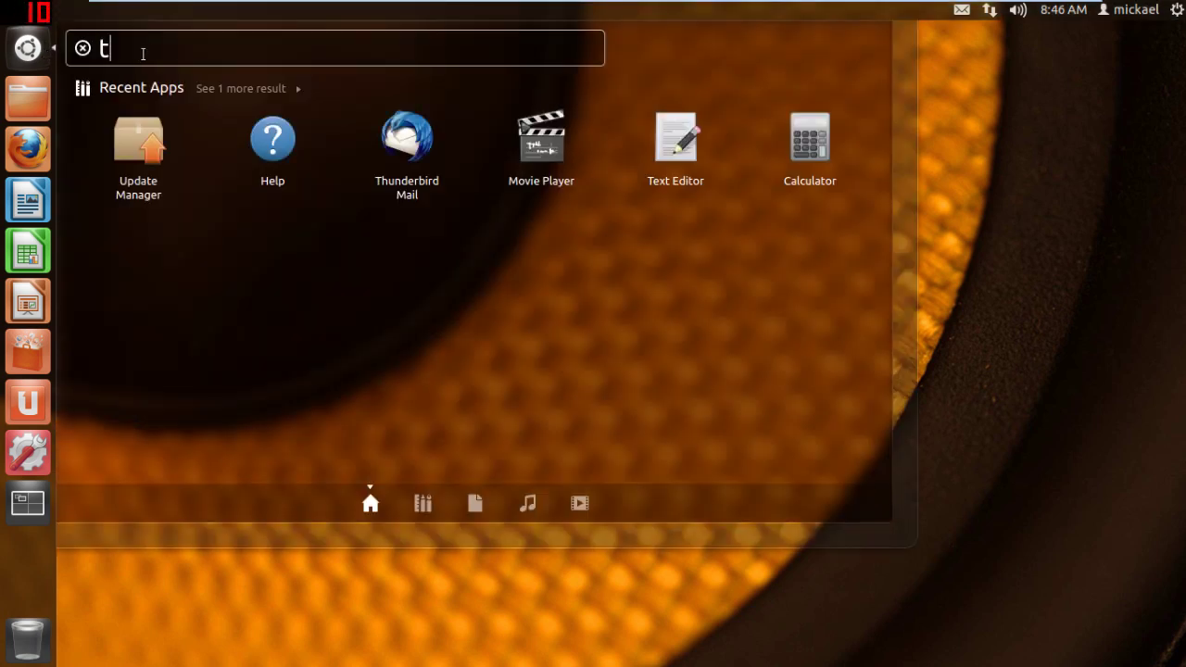
pyautogui.write('er;inq')
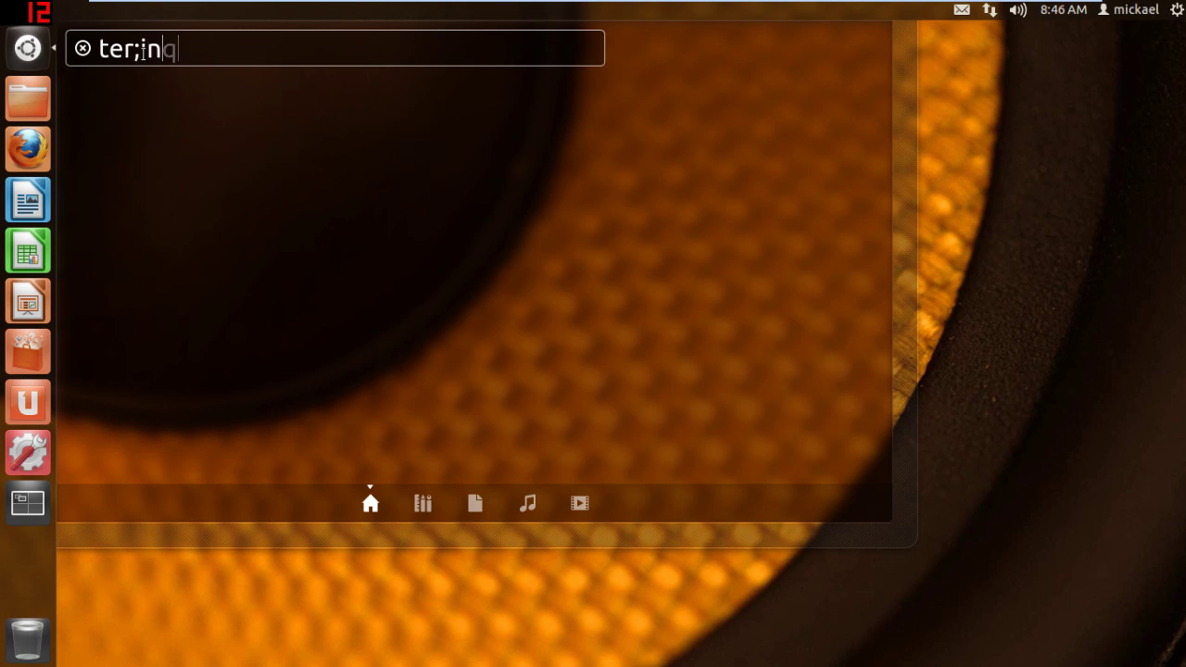
pyautogui.press('BackSpace')
pyautogui.press('BackSpace')
pyautogui.press('BackSpace')
pyautogui.press('BackSpace')
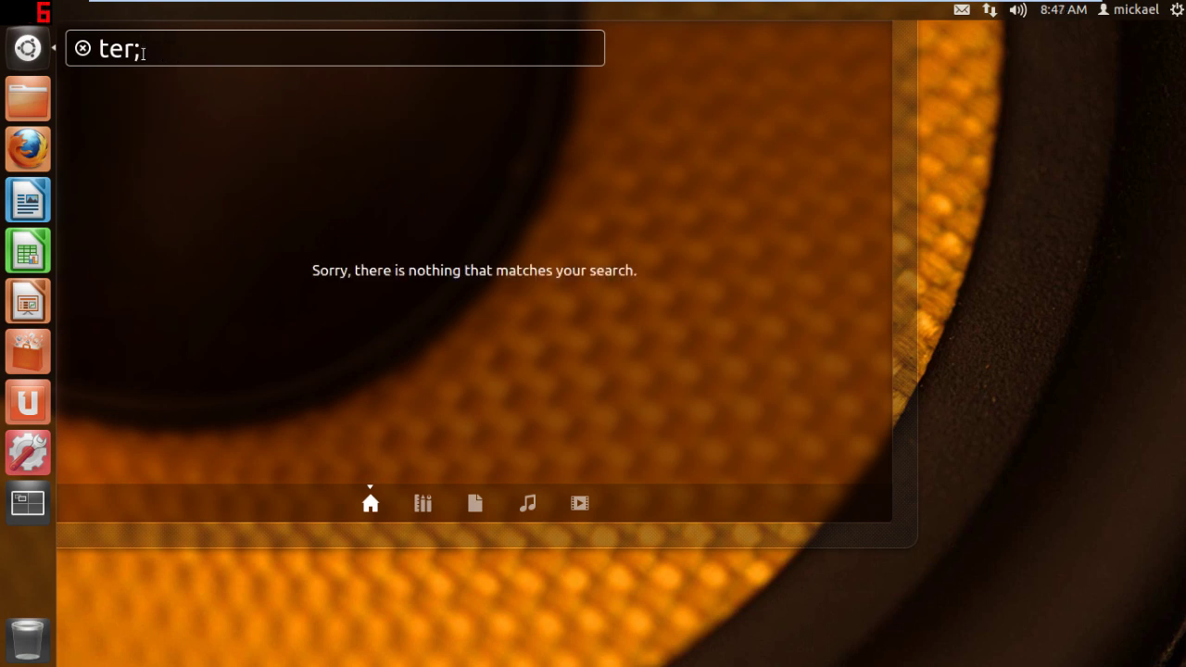
pyautogui.write(',')
pyautogui.press('BackSpace')
pyautogui.write('minql')
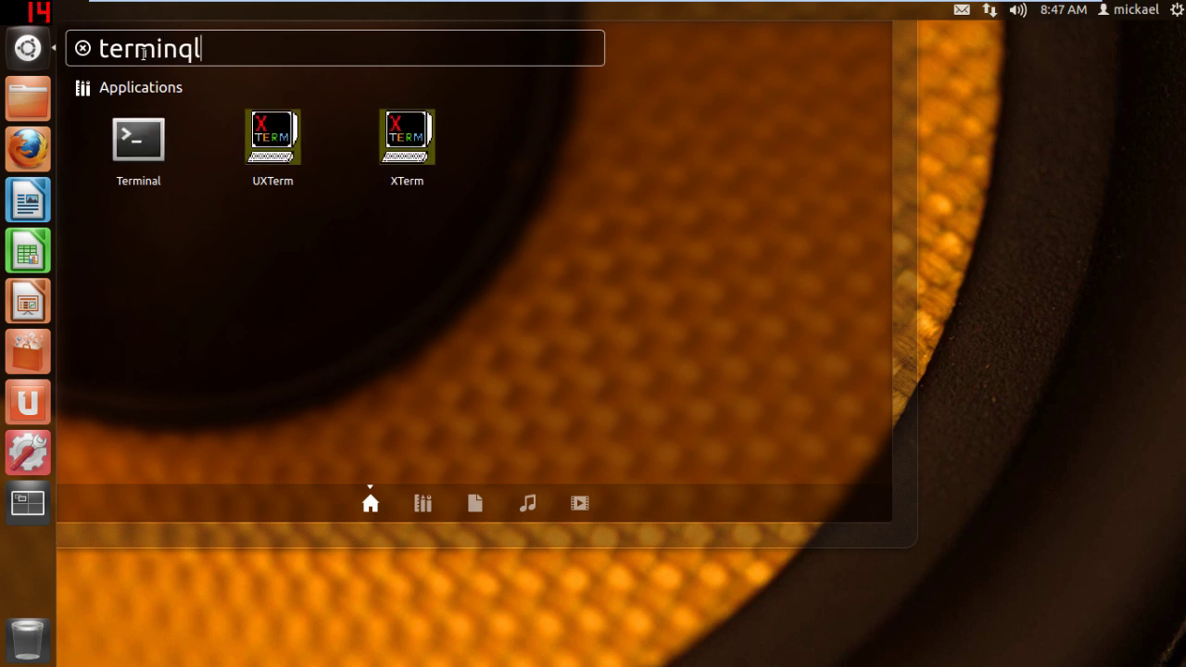
pyautogui.press('BackSpace')
pyautogui.press('BackSpace')
pyautogui.write('a')
pyautogui.click(138, 169)
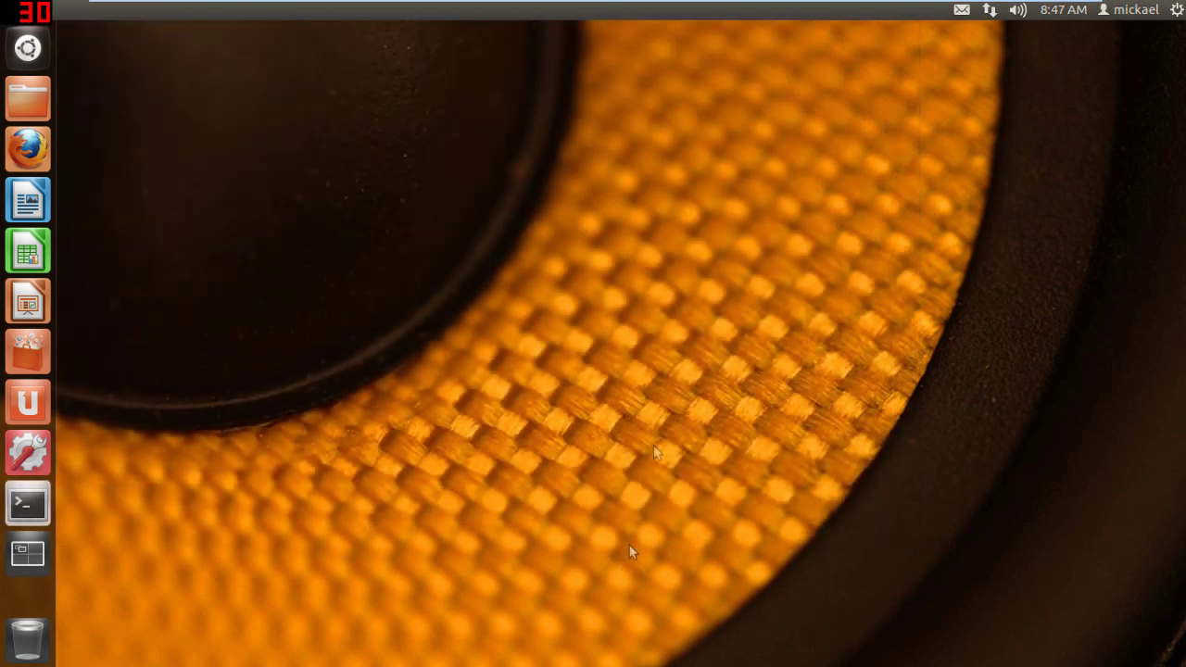
pyautogui.moveTo(362, 38); pyautogui.dragTo(384, 162)
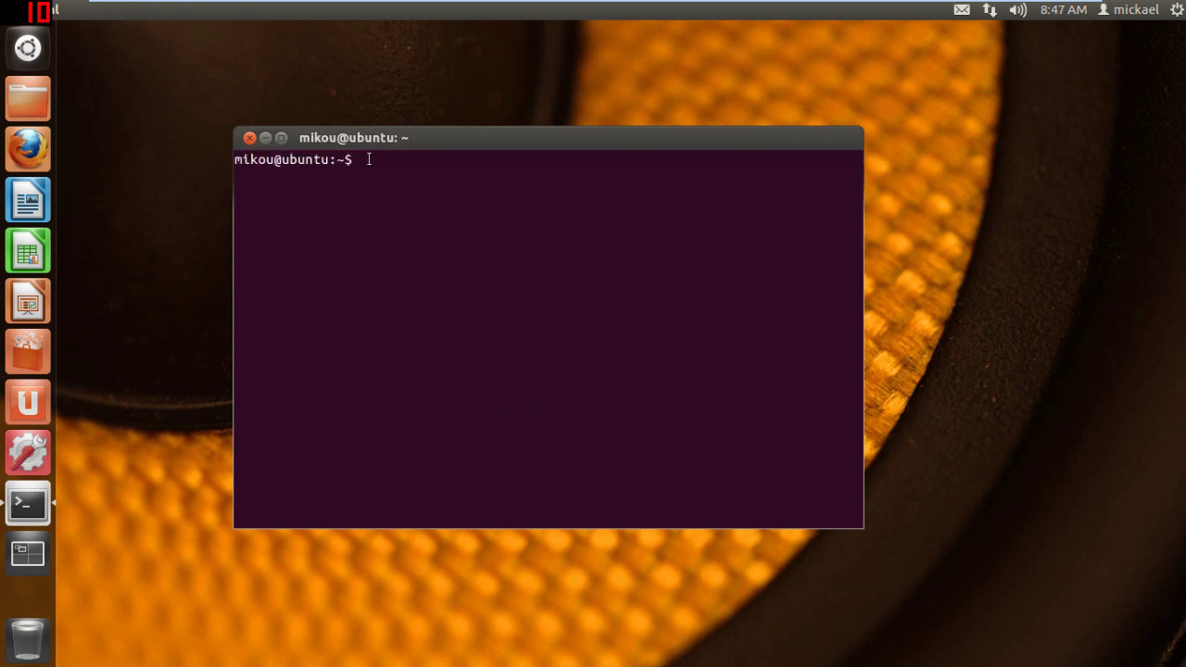
# Run apt-get in the terminal, look through its help text of commands and options, and close the terminal
pyautogui.write('qpt')
pyautogui.press('BackSpace')
pyautogui.write('apt-get-t')
pyautogui.press('Return')
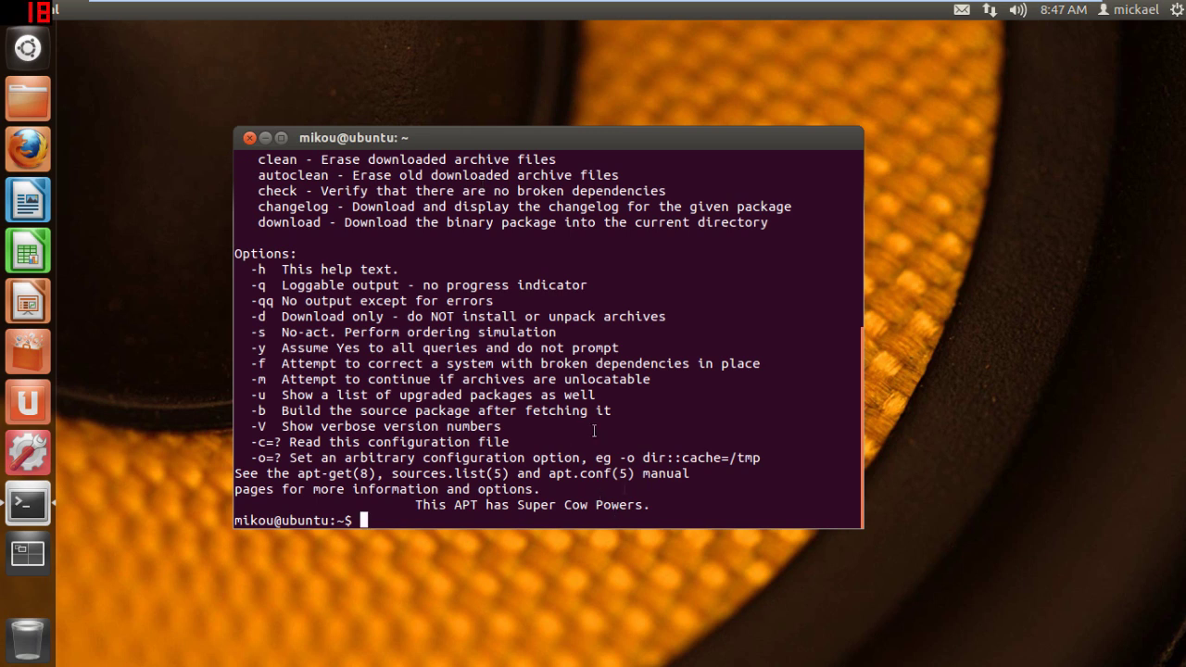
pyautogui.scroll(4, 282, 155)
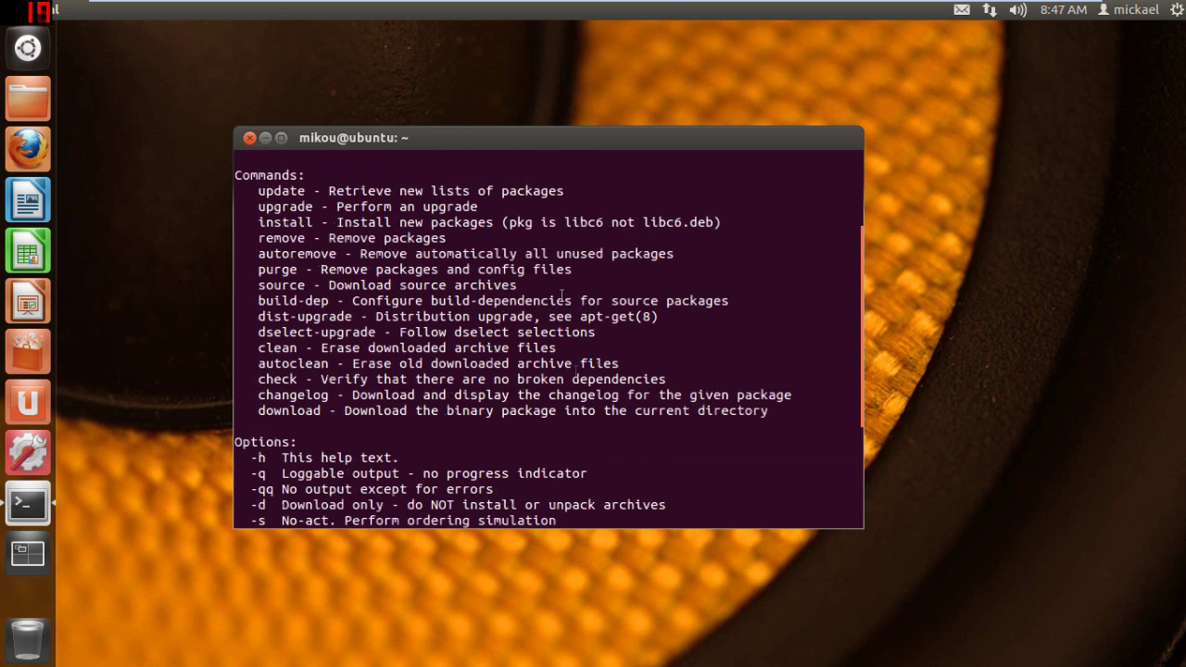
pyautogui.click(251, 138)
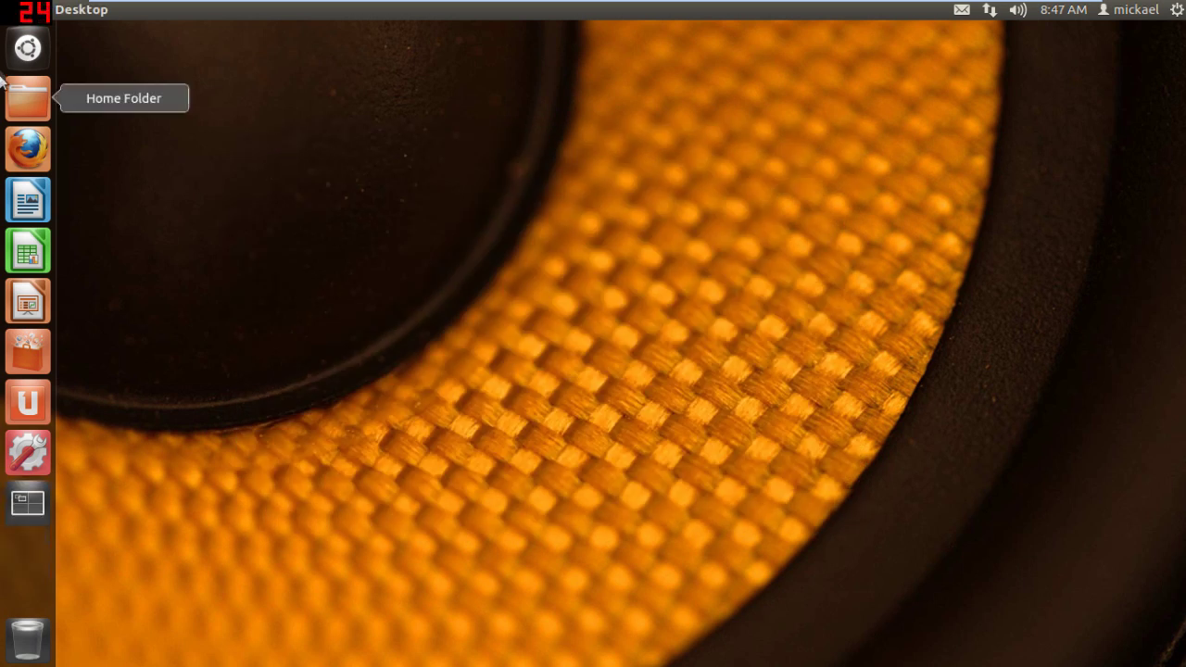
# Open the Dash and browse its applications, files and folders, music and videos sections before returning to its home view
pyautogui.click(21, 53)
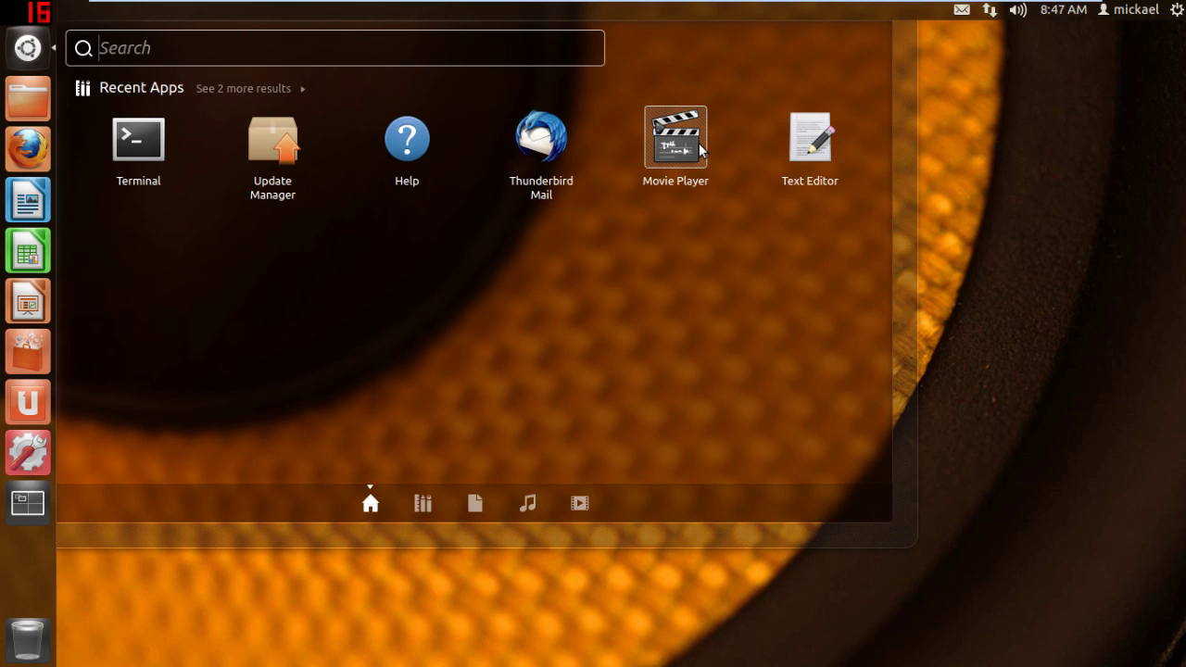
pyautogui.click(423, 503)
pyautogui.scroll(-2, 397, 397)
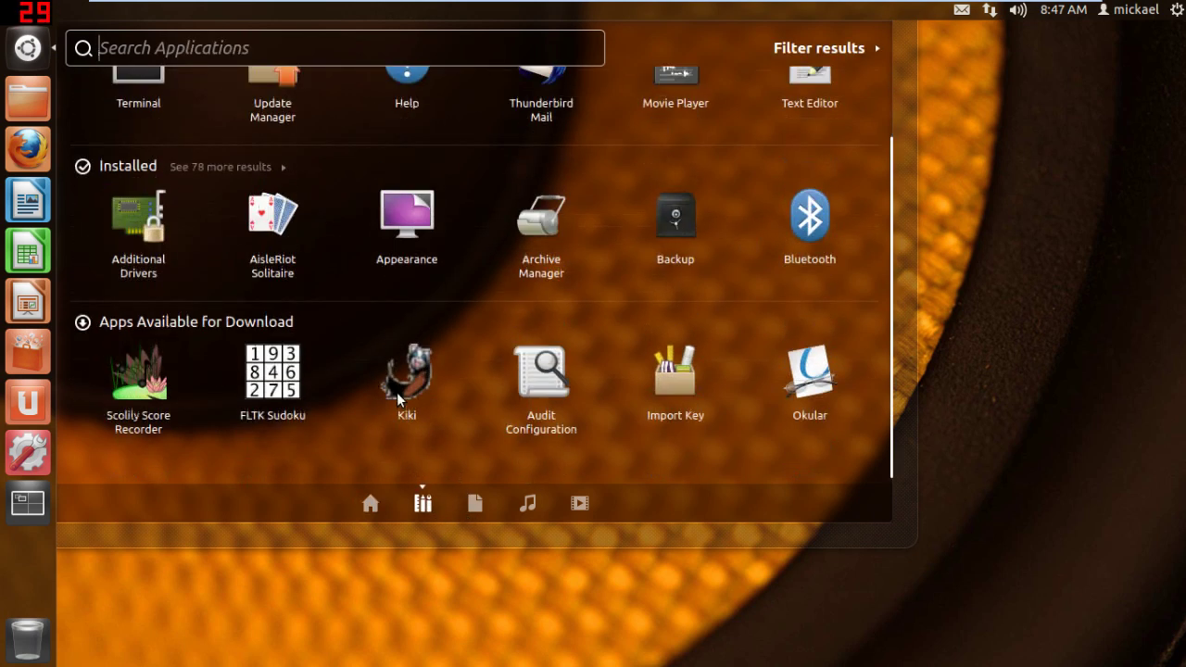
pyautogui.scroll(2, 654, 386)
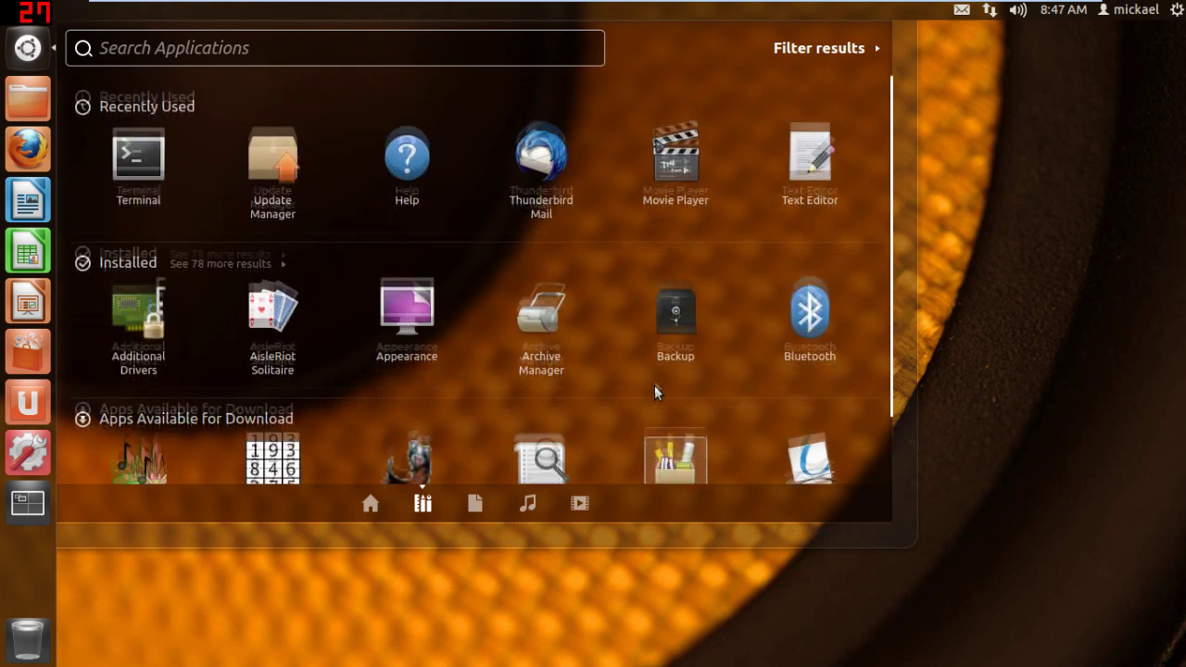
pyautogui.click(478, 504)
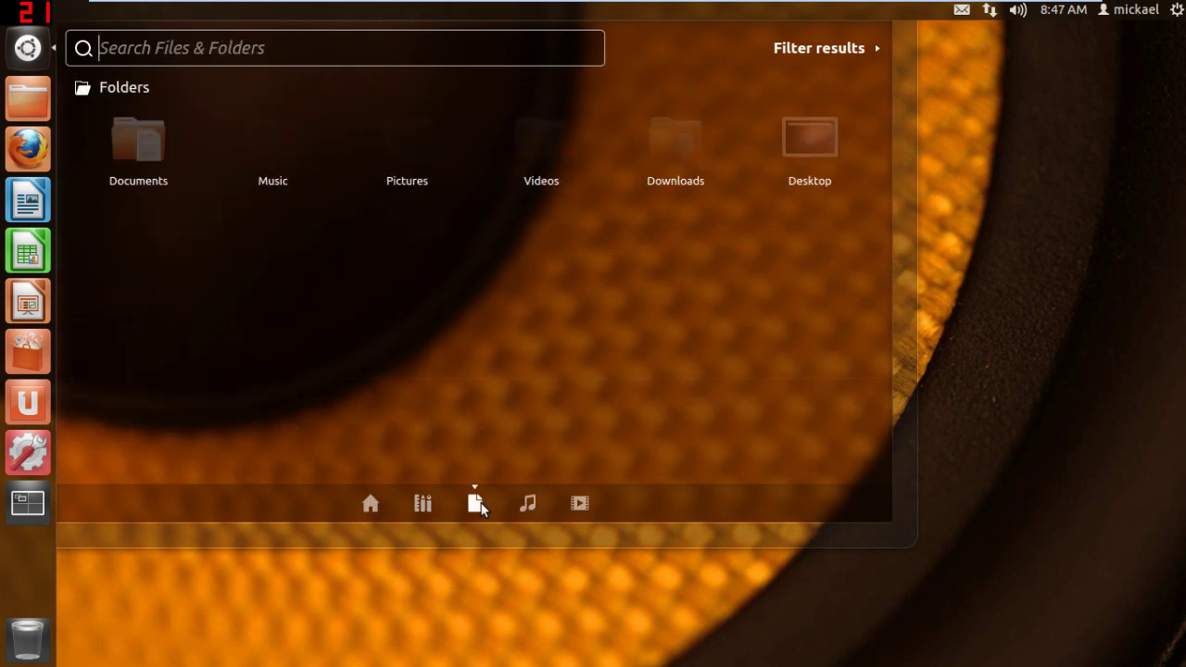
pyautogui.click(530, 506)
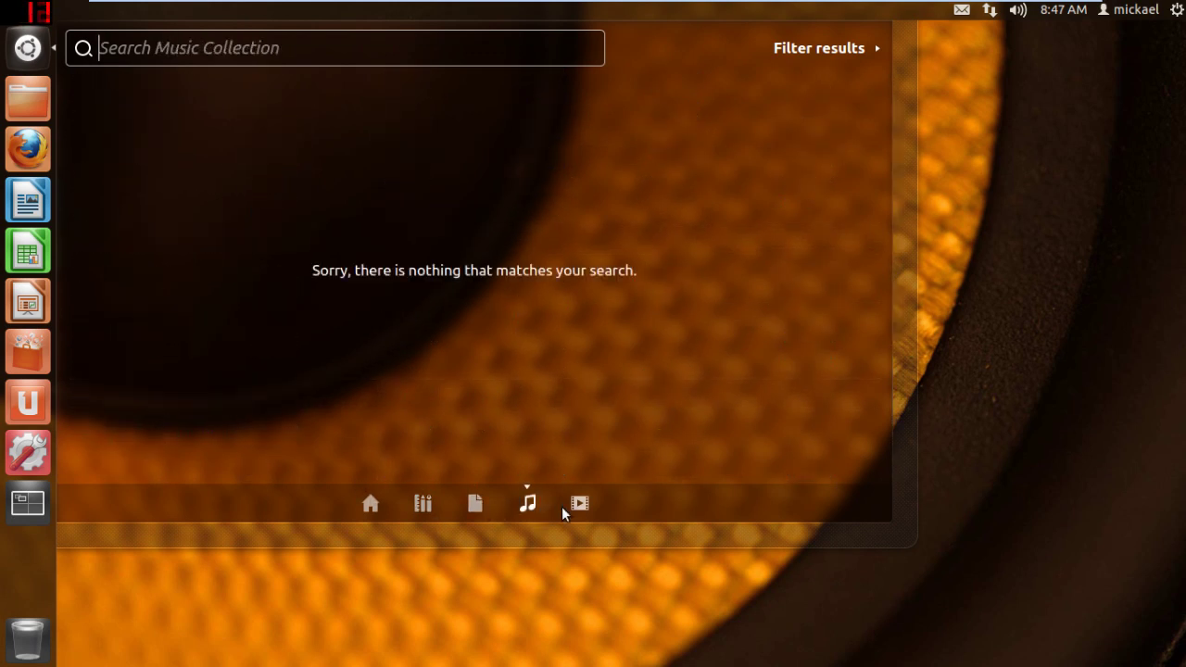
pyautogui.click(562, 506)
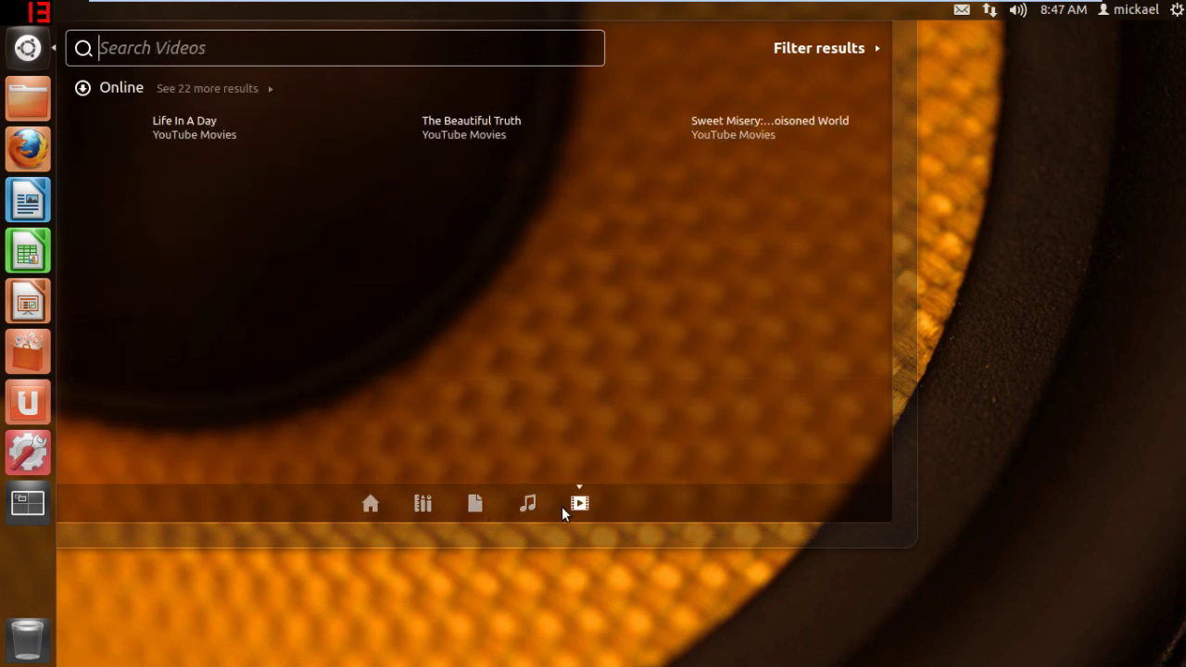
pyautogui.click(373, 503)
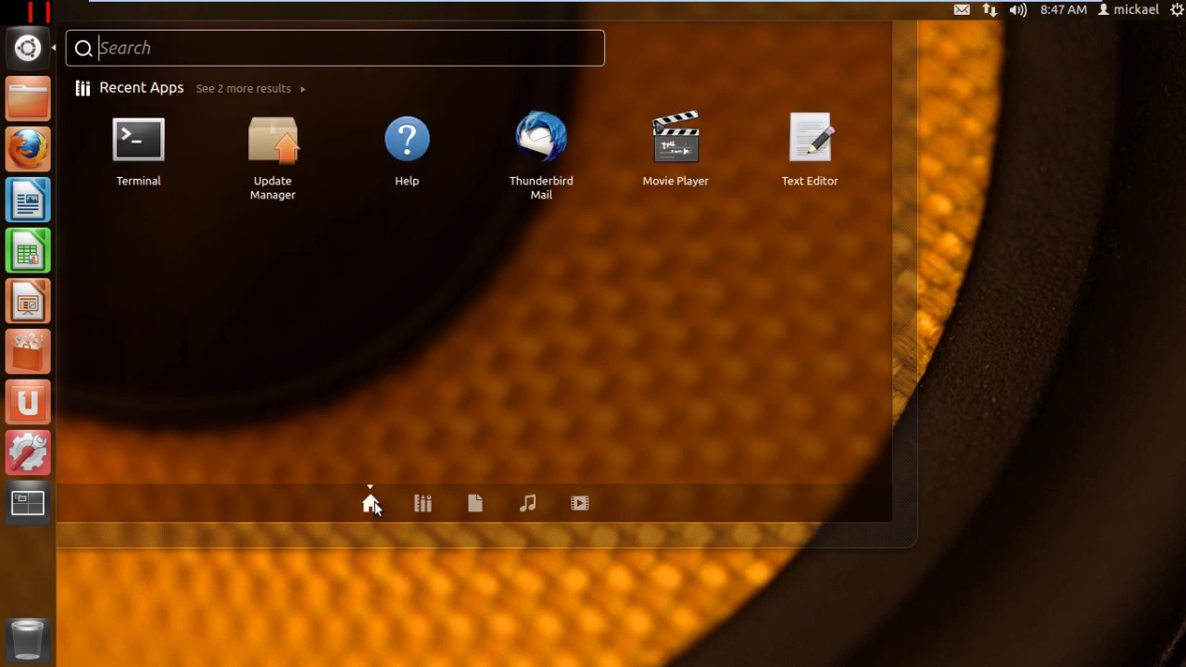
# Open the Update Manager, look through the list of available software updates, and close it without installing any
pyautogui.click(292, 172)
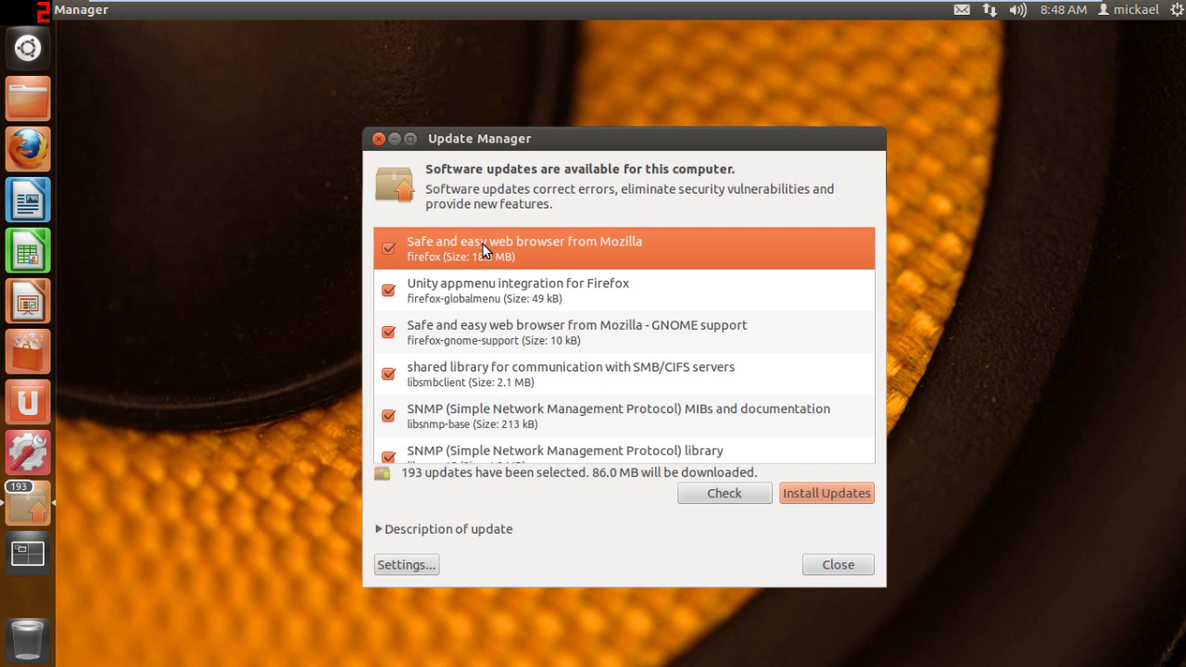
pyautogui.scroll(-3, 524, 371)
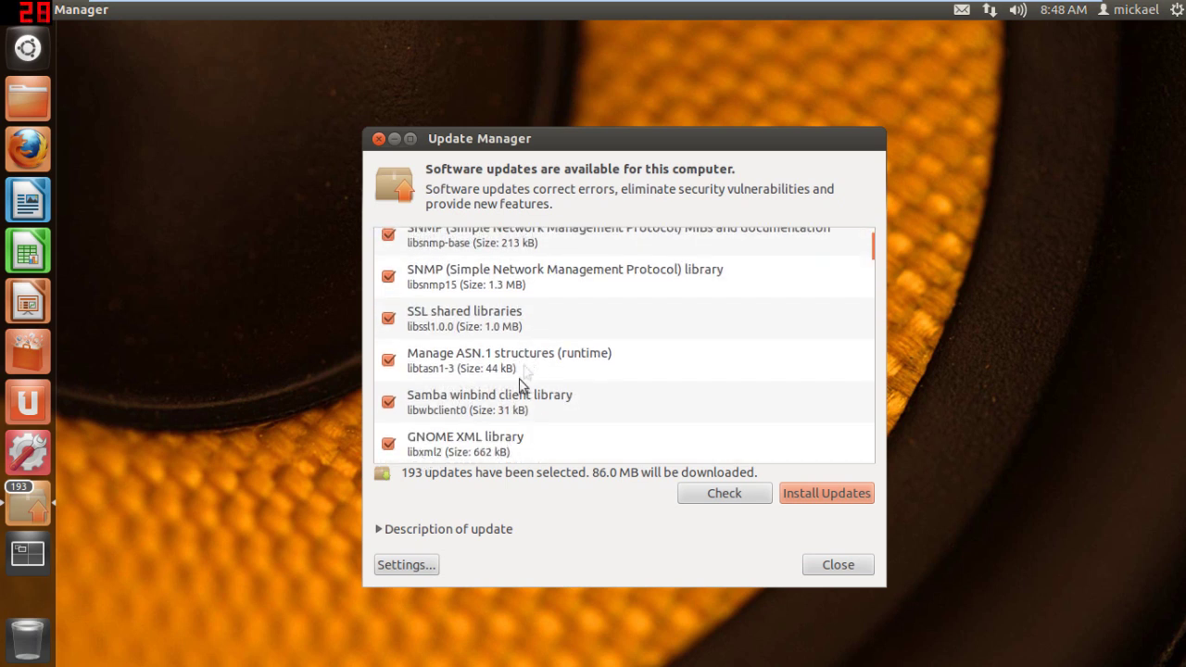
pyautogui.scroll(-5, 521, 389)
pyautogui.scroll(-10, 507, 413)
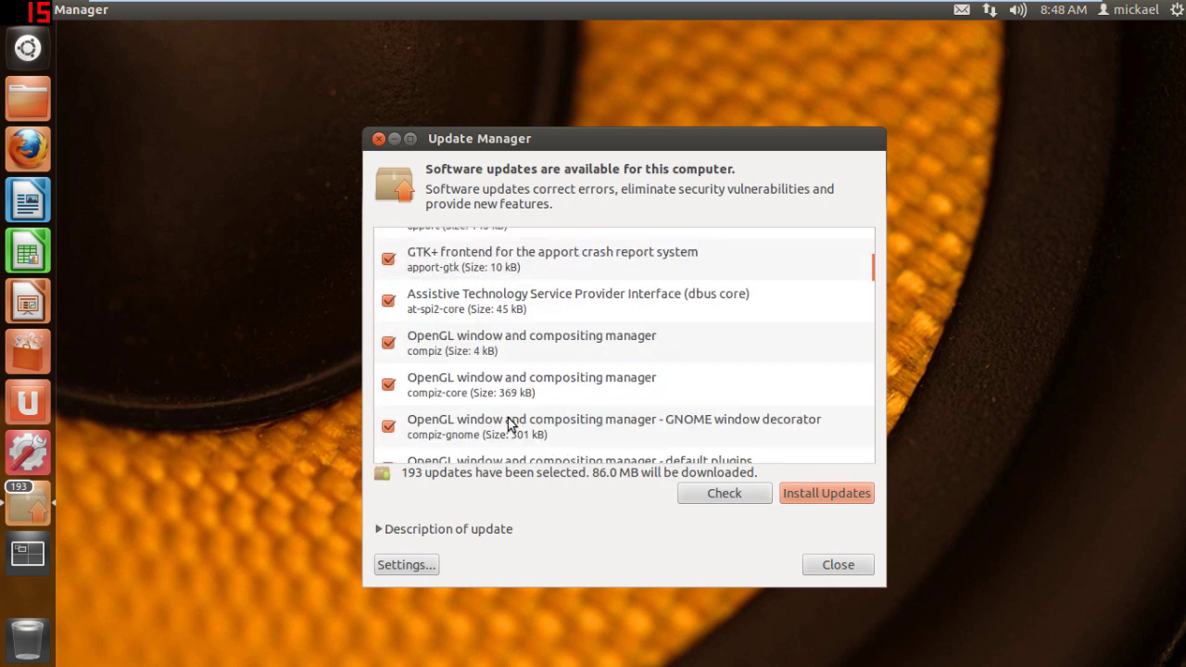
pyautogui.scroll(-4, 496, 429)
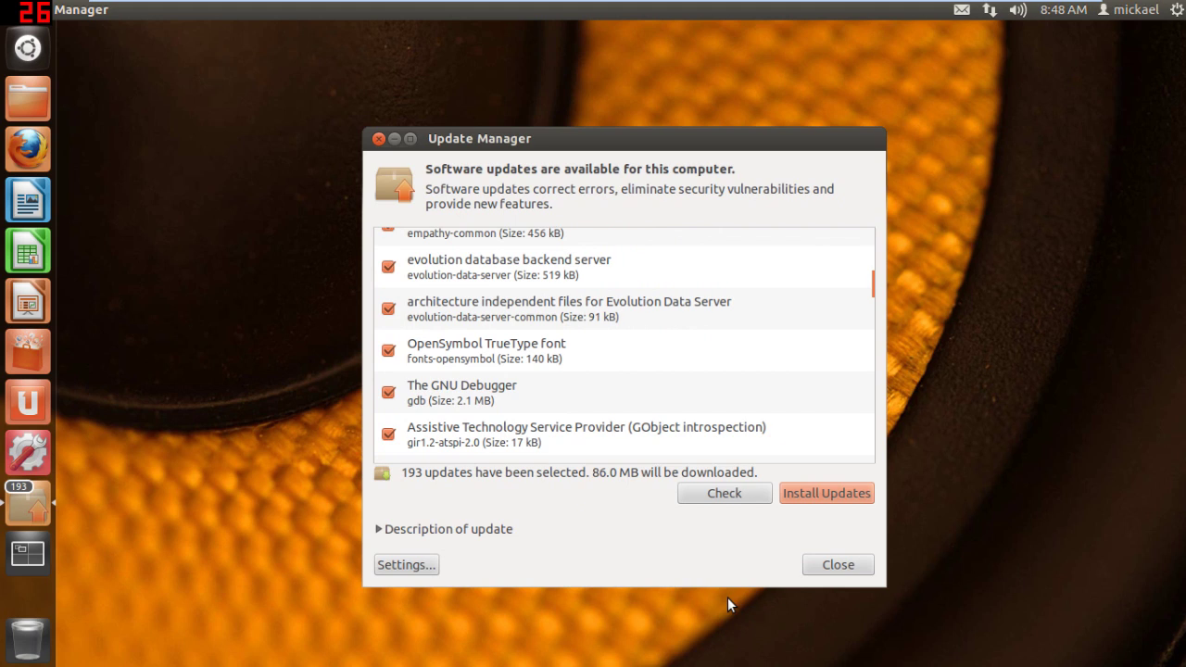
pyautogui.click(379, 139)
pyautogui.moveTo(333, 137); pyautogui.dragTo(908, 622)
pyautogui.moveTo(412, 154); pyautogui.dragTo(999, 616)
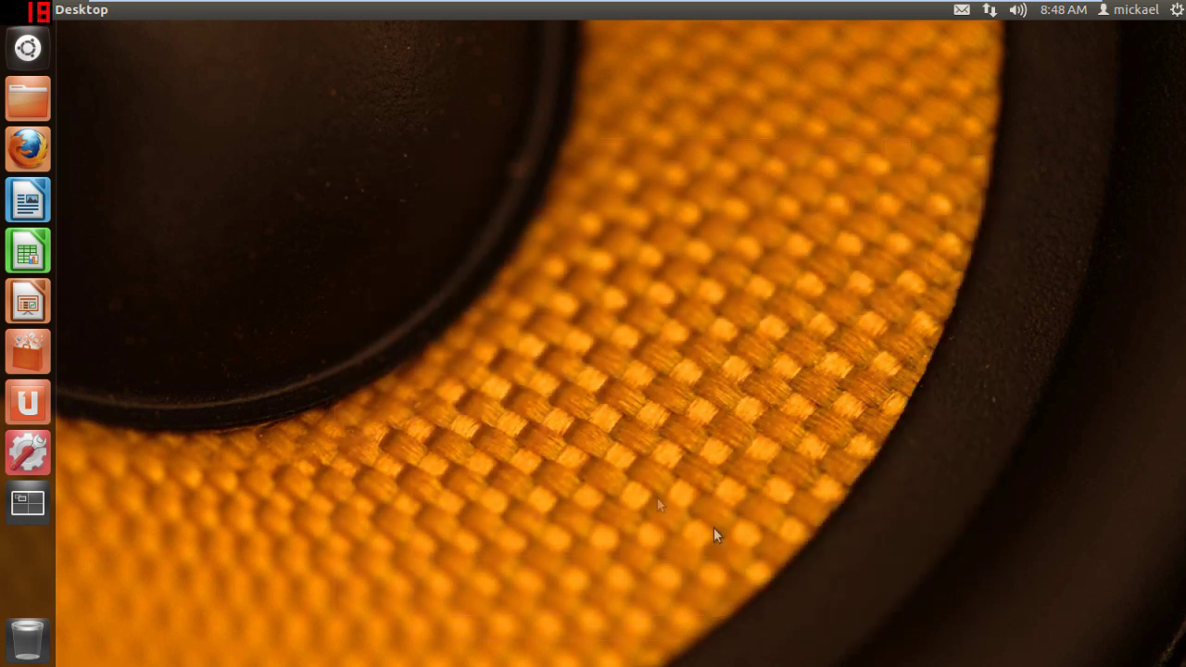
pyautogui.moveTo(388, 276); pyautogui.dragTo(861, 621)
pyautogui.moveTo(405, 149); pyautogui.dragTo(1003, 610)
pyautogui.moveTo(1064, 666); pyautogui.dragTo(1097, 648)
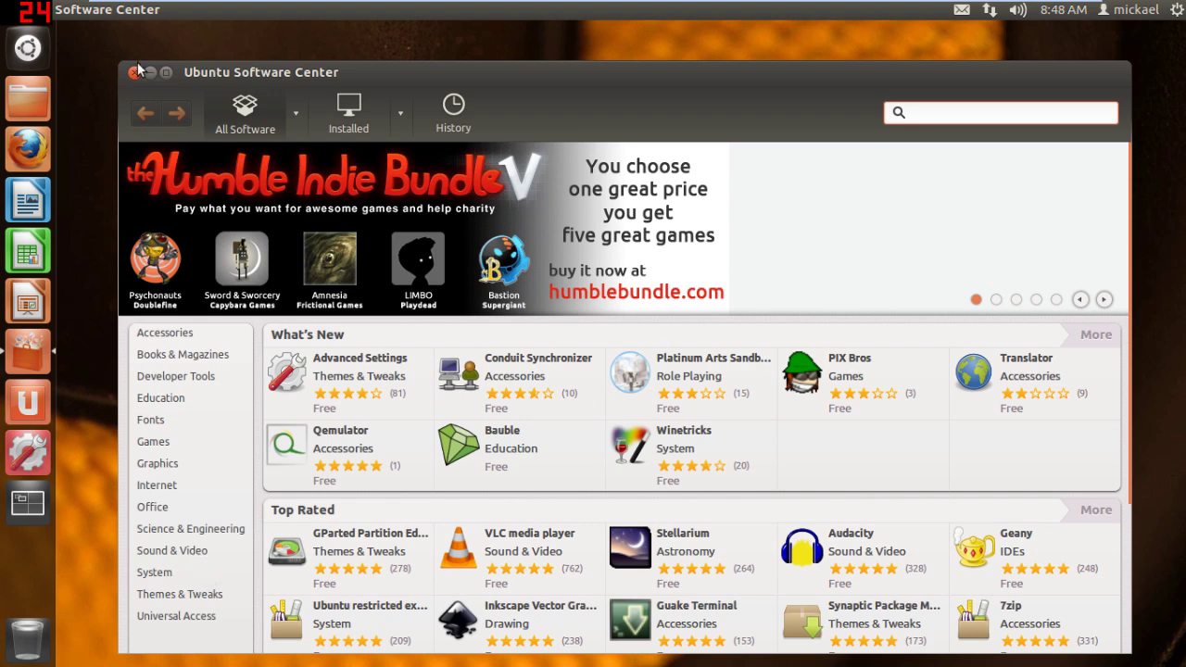
# Show the front page of the Ubuntu Software Center, move its window around the desktop, and close it
pyautogui.moveTo(566, 77); pyautogui.dragTo(593, 111)
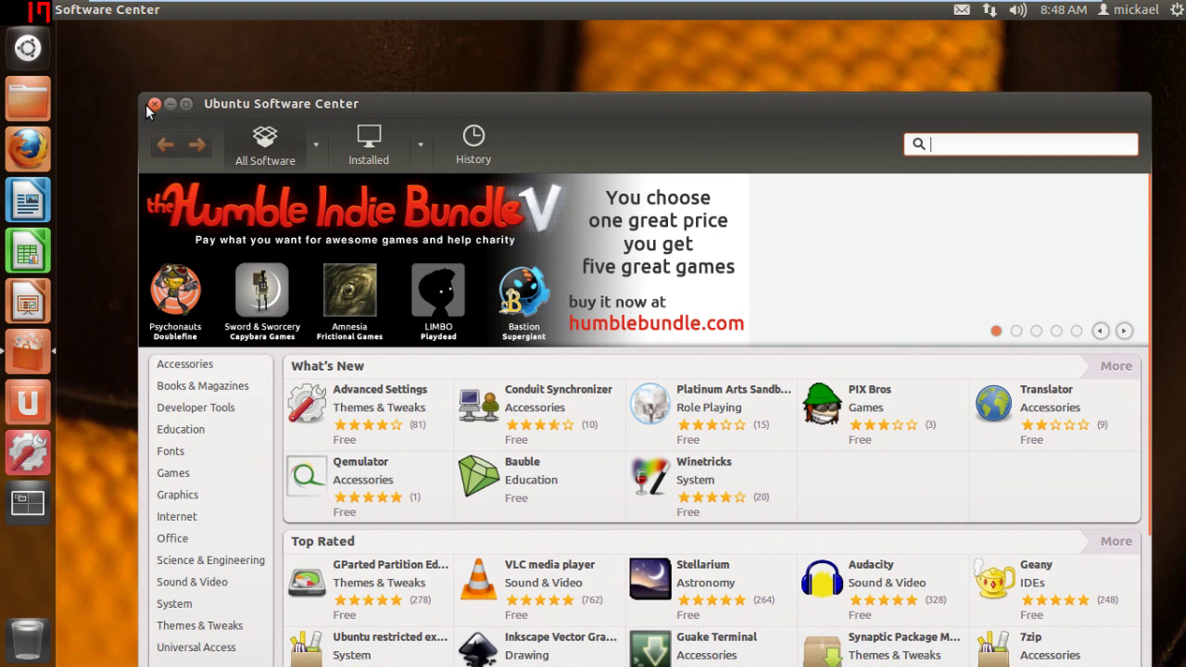
pyautogui.moveTo(708, 119); pyautogui.dragTo(690, 83)
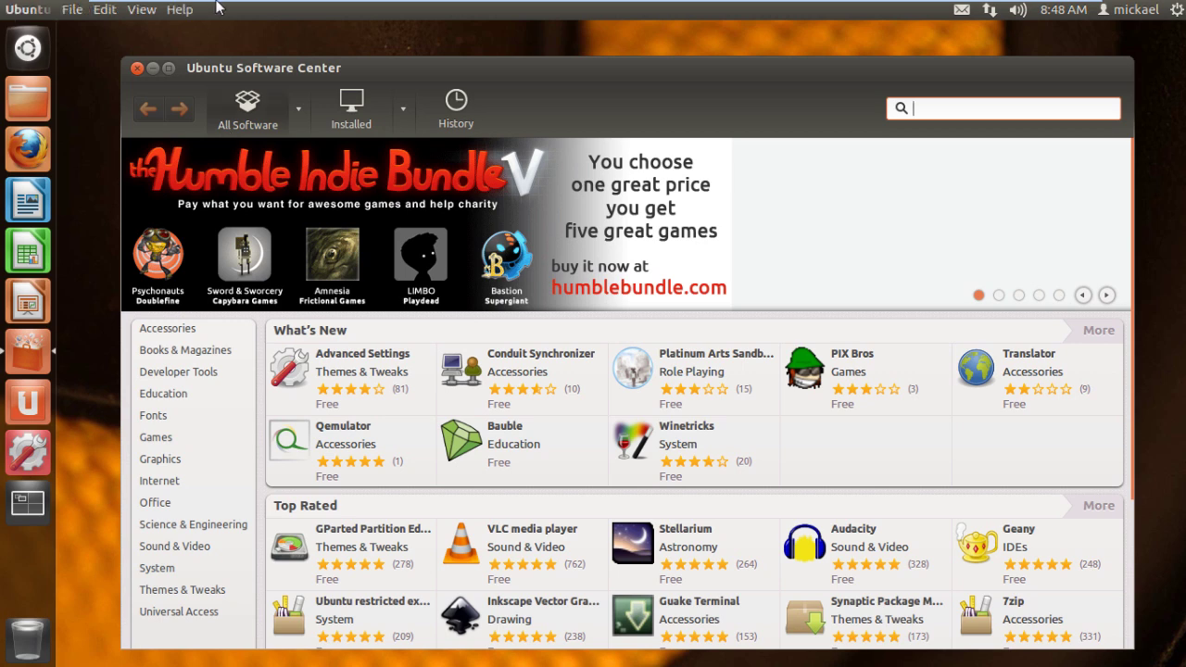
pyautogui.click(136, 71)
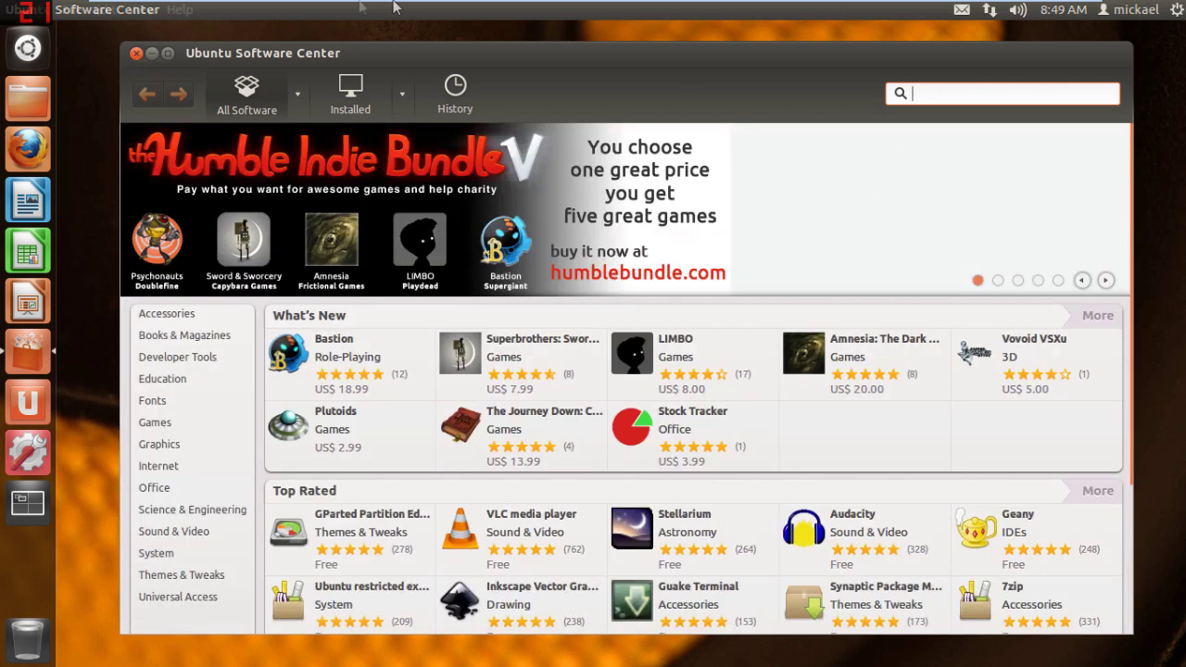
pyautogui.click(136, 52)
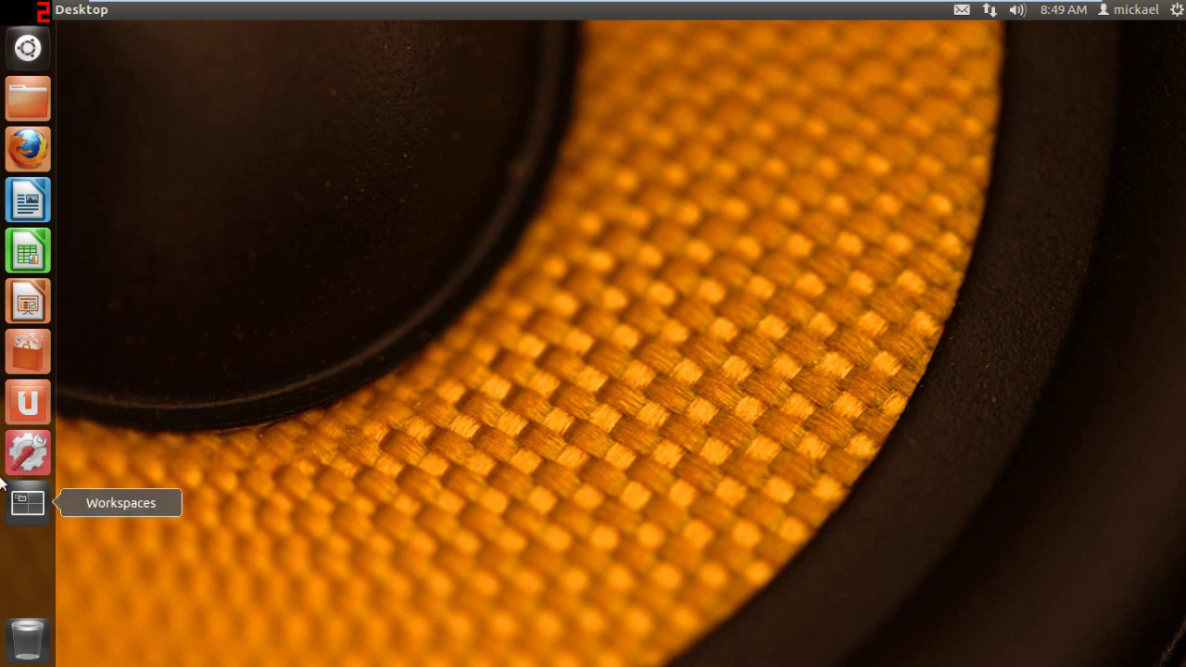
pyautogui.moveTo(303, 321); pyautogui.dragTo(673, 479)
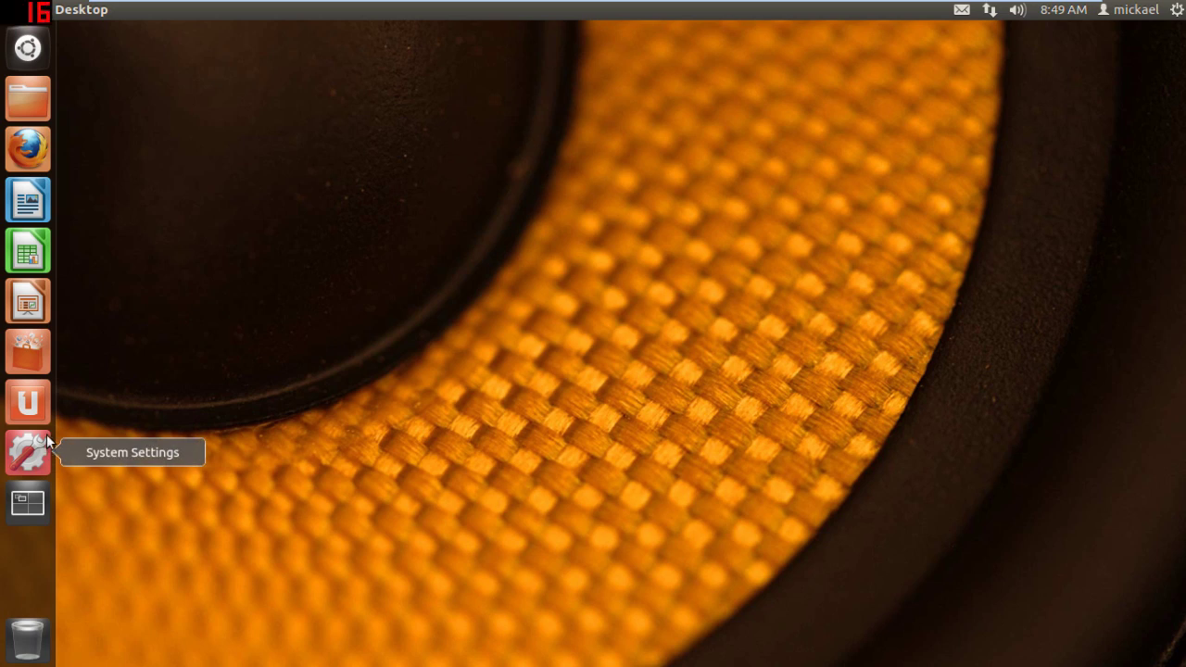
pyautogui.moveTo(455, 287); pyautogui.dragTo(1006, 534)
pyautogui.moveTo(348, 157); pyautogui.dragTo(992, 566)
pyautogui.moveTo(410, 146); pyautogui.dragTo(833, 585)
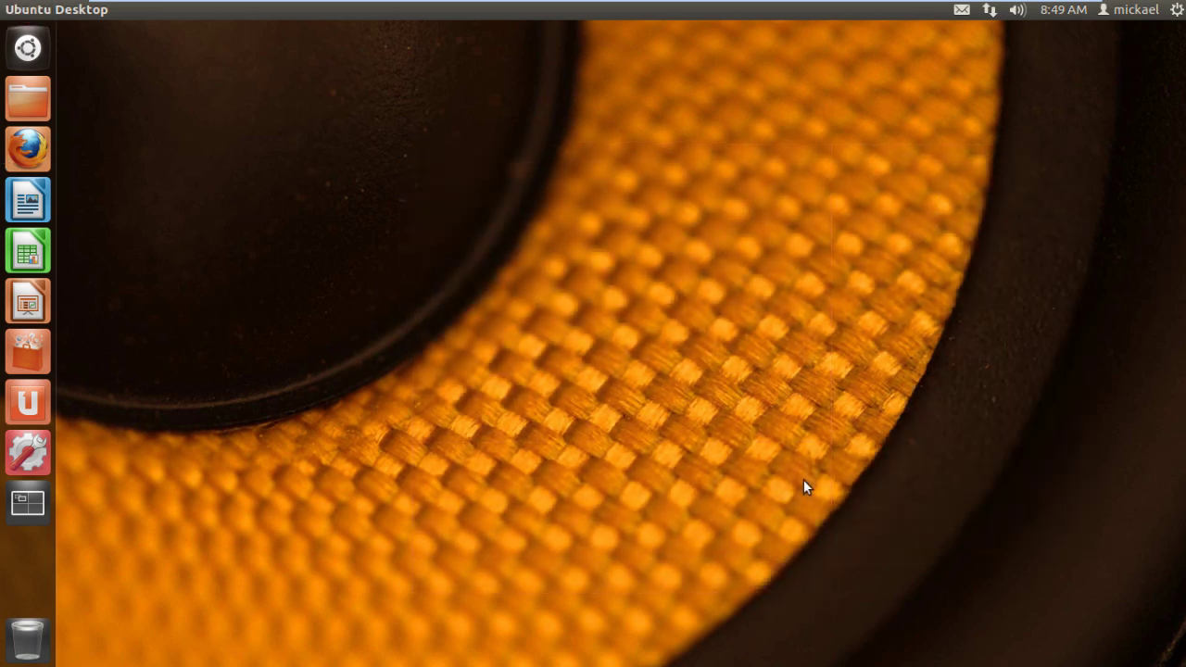
# Open the Home folder in the file manager and reposition its window near the middle of the desktop
pyautogui.click(28, 102)
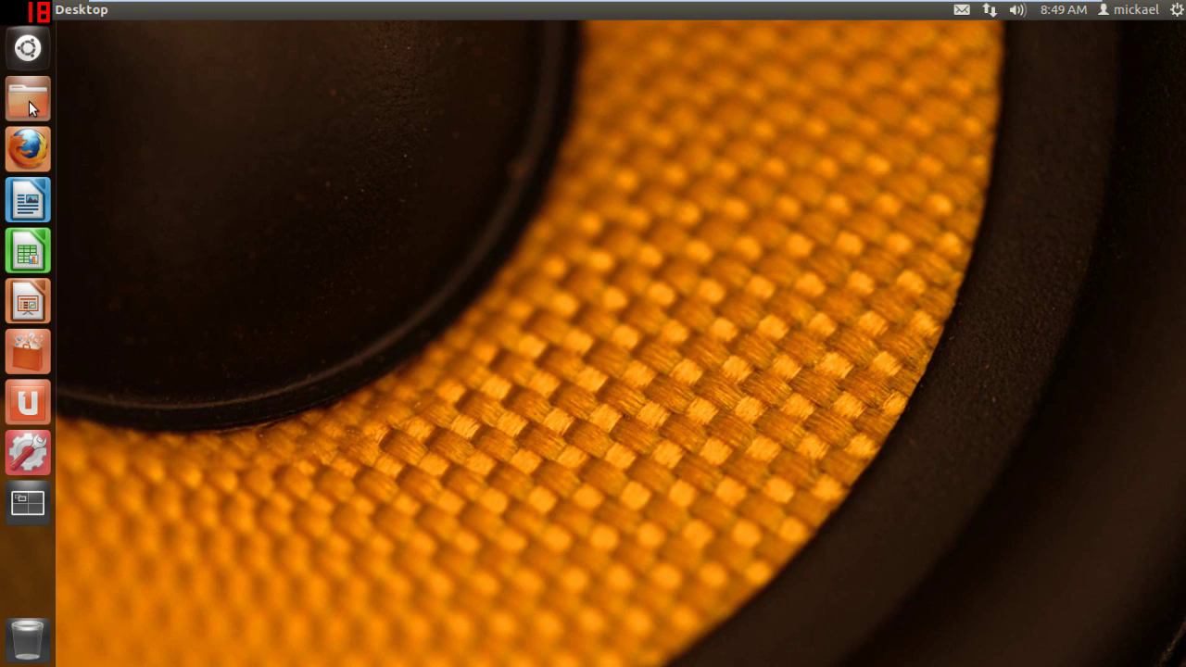
pyautogui.moveTo(238, 46); pyautogui.dragTo(458, 127)
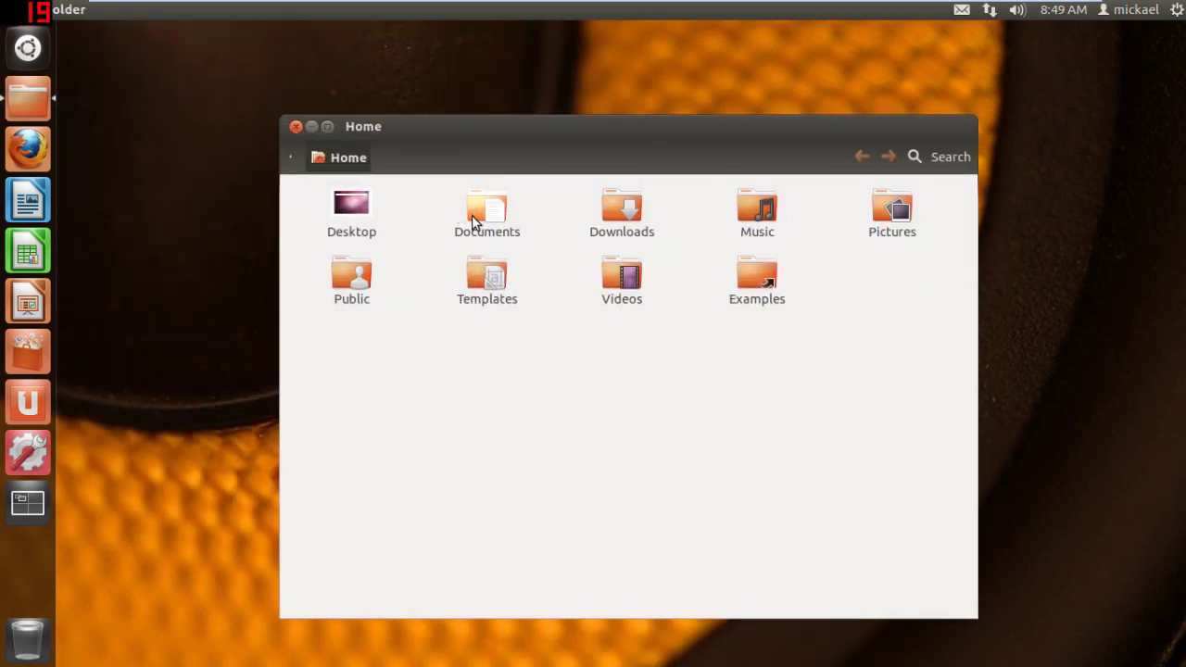
pyautogui.moveTo(441, 127); pyautogui.dragTo(368, 87)
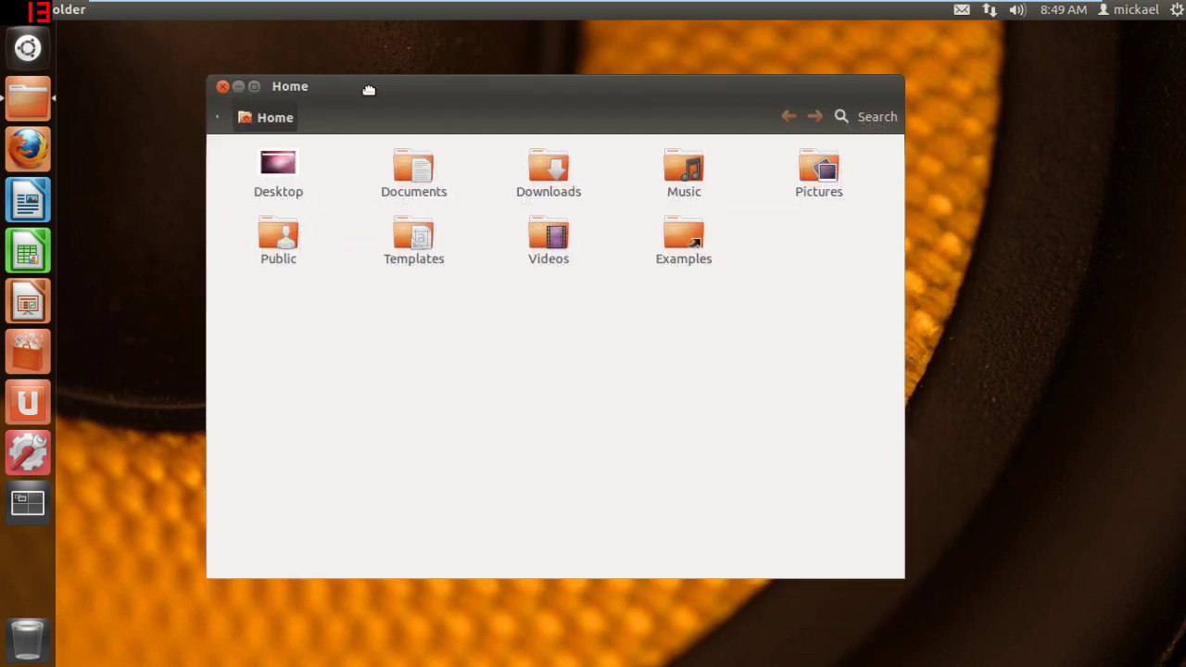
pyautogui.click(904, 581)
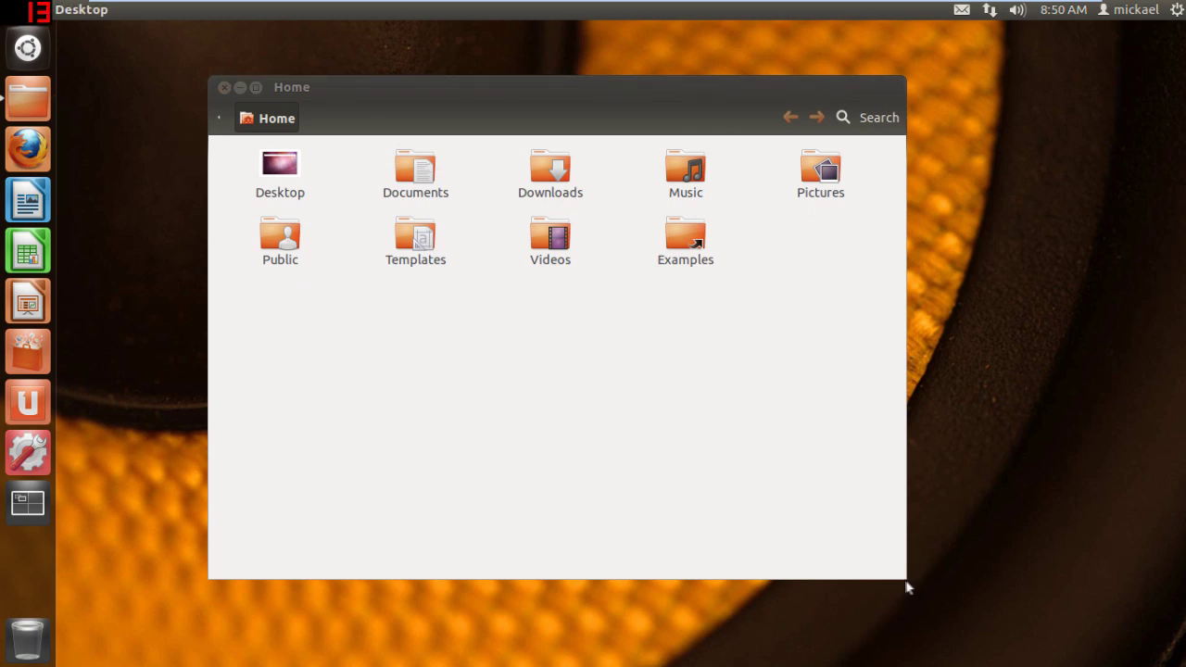
pyautogui.moveTo(893, 494); pyautogui.dragTo(1103, 279)
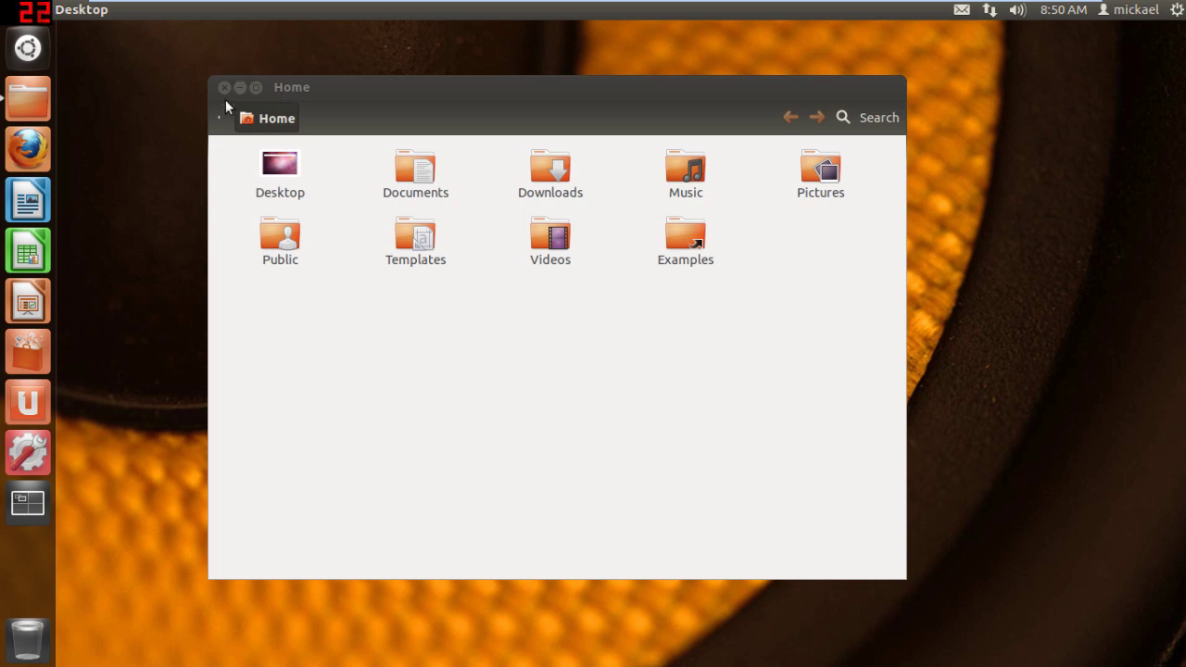